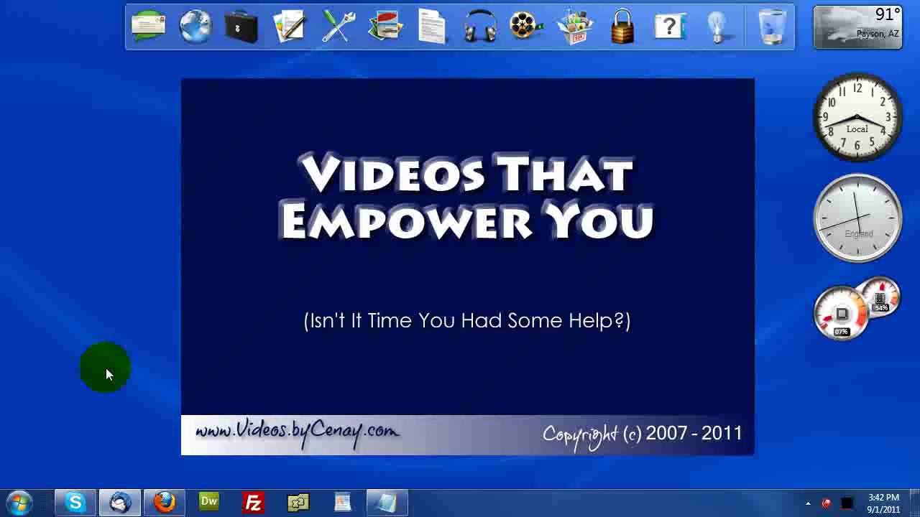
Bring the Firefox window with the Google Images page to the front of the desktop
click(162, 510)
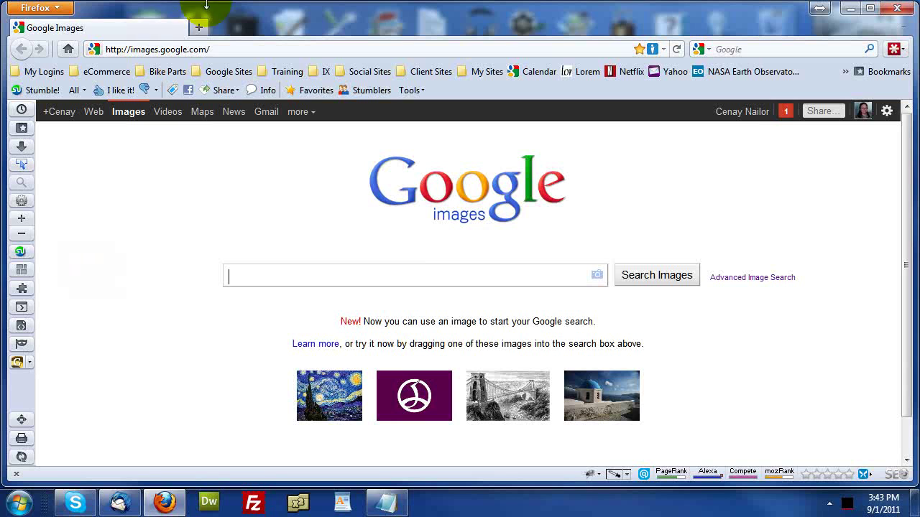
In a new tab, search Google for 'pixlr' and open the pixlr.com home page
click(198, 34)
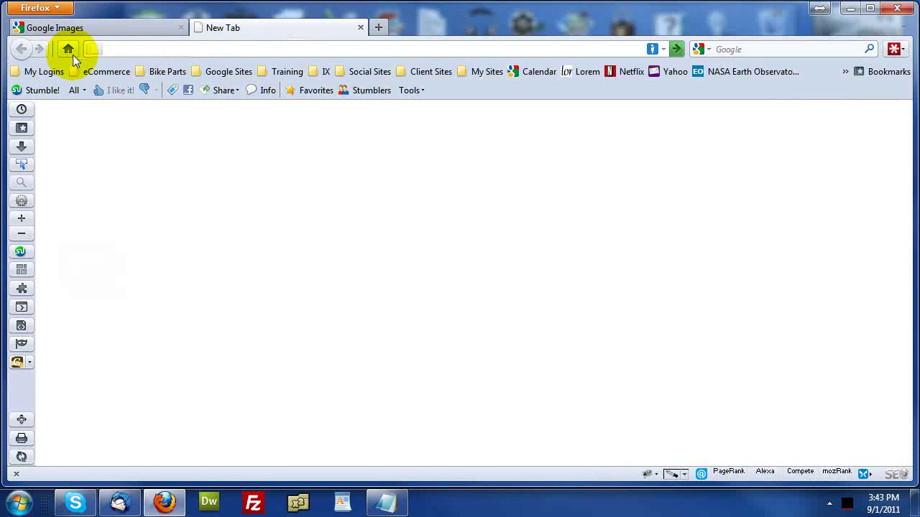
click(71, 53)
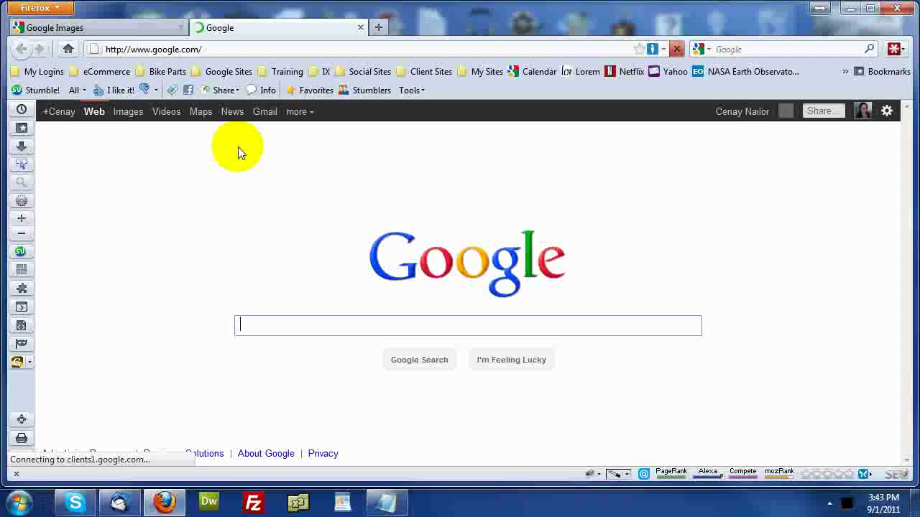
text(pixl)
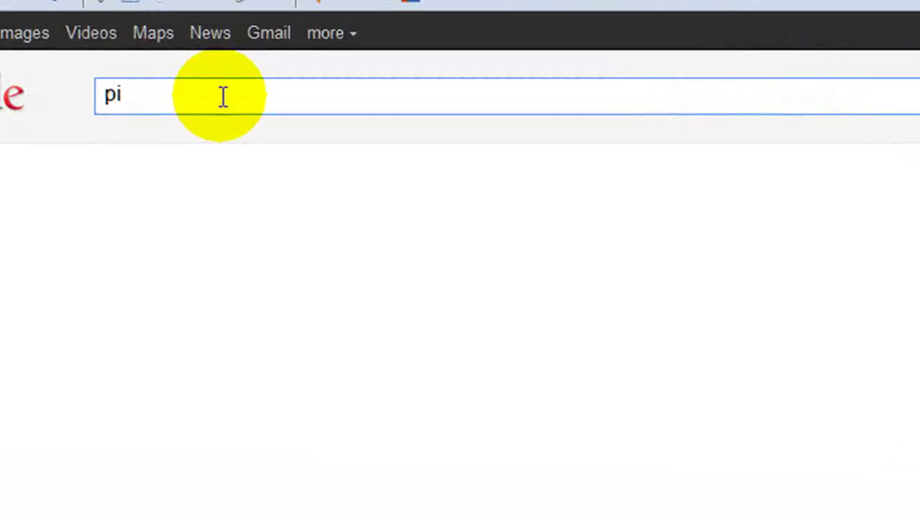
text(r)
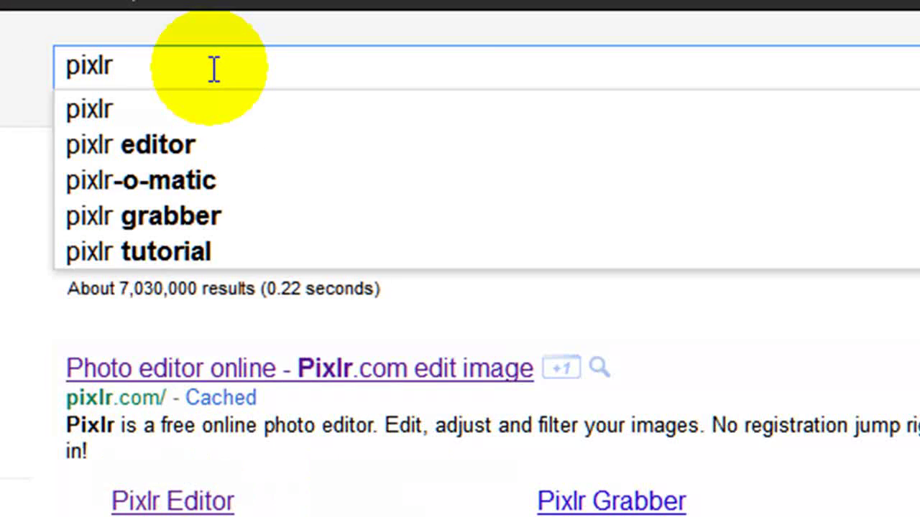
key(Return)
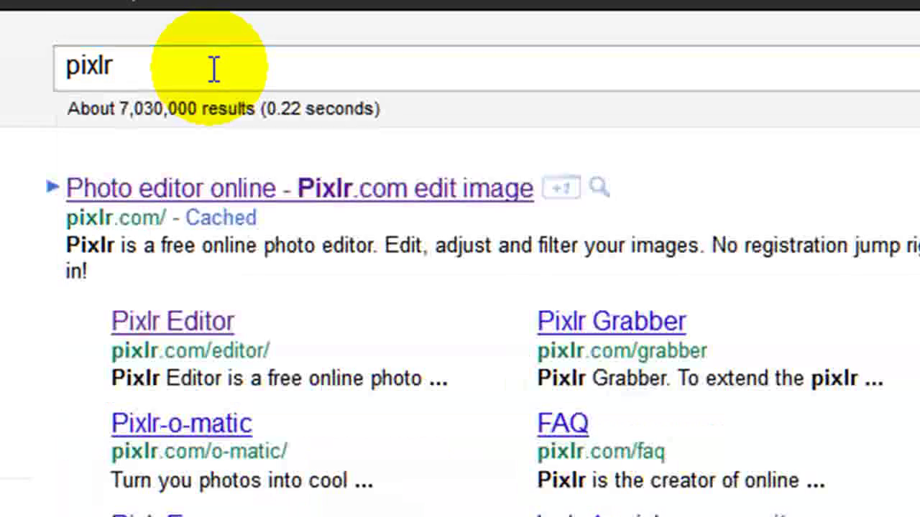
click(187, 197)
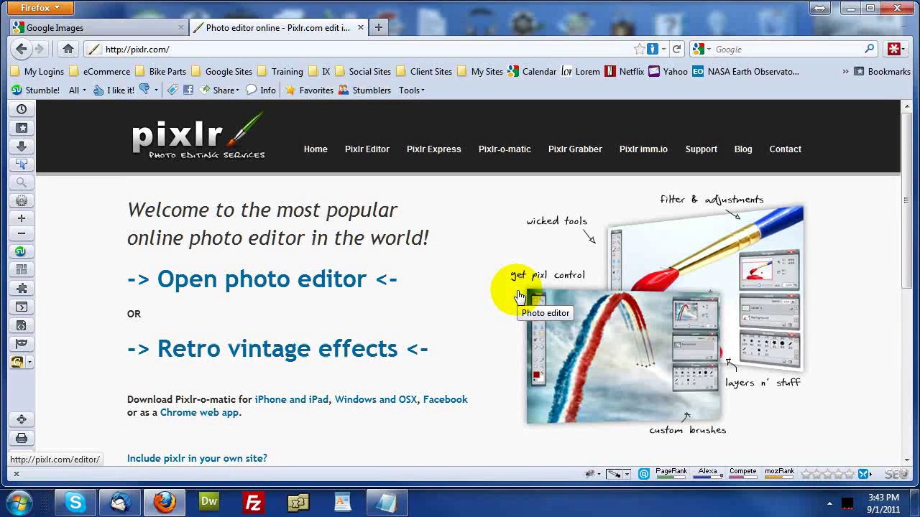
Load Pixlr Editor from pixlr.com, then return to the Google Images tab
click(367, 152)
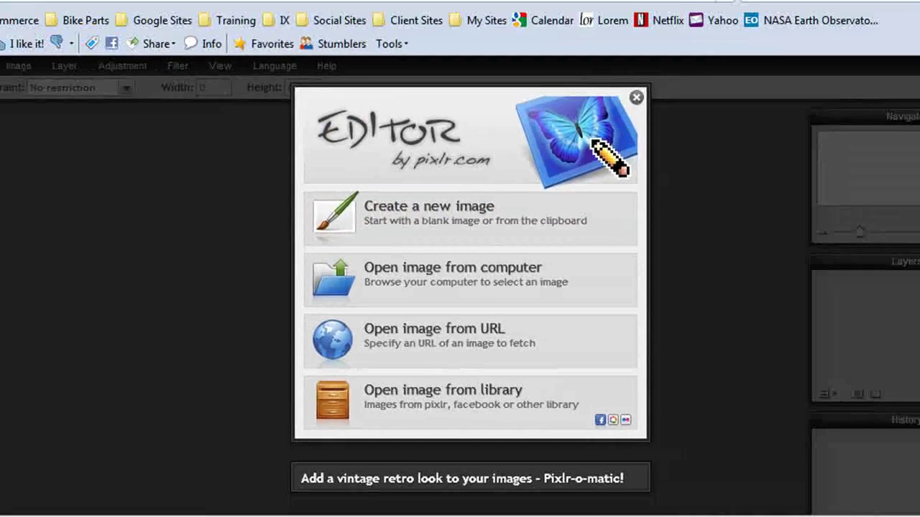
click(117, 28)
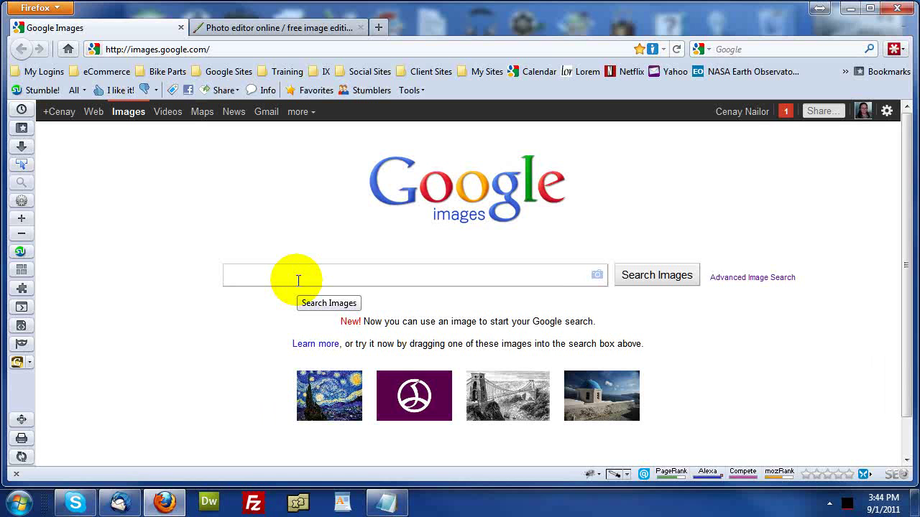
Search Google Images for 'woman laptop' and open the woman-on-grass result in a new tab
text(woman laptop)
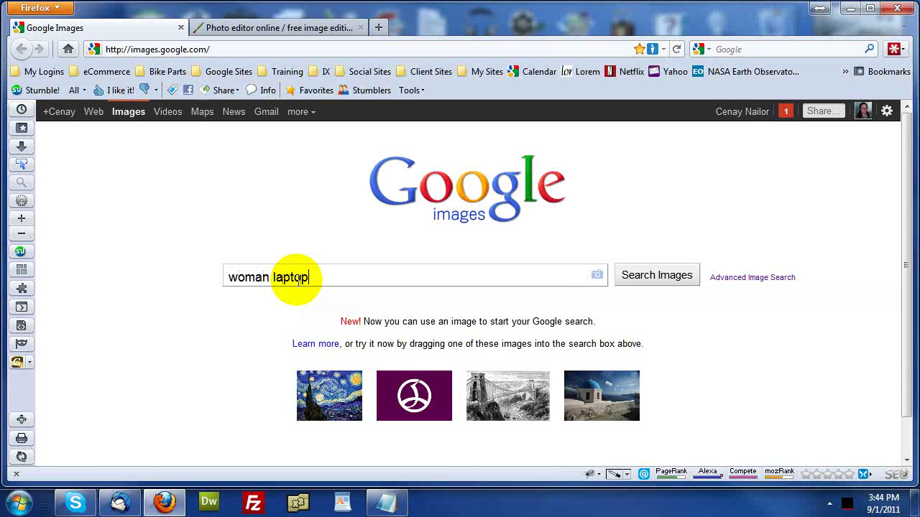
key(Return)
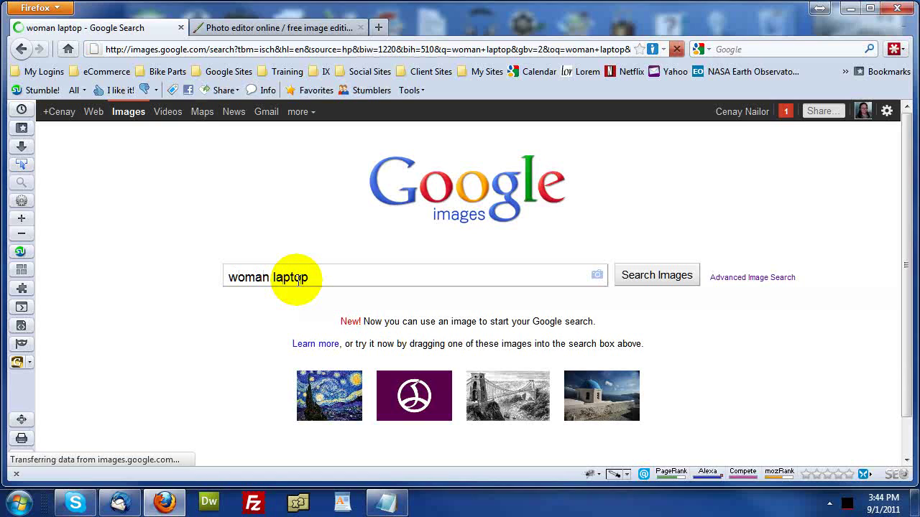
scroll(298, 288, down, 2)
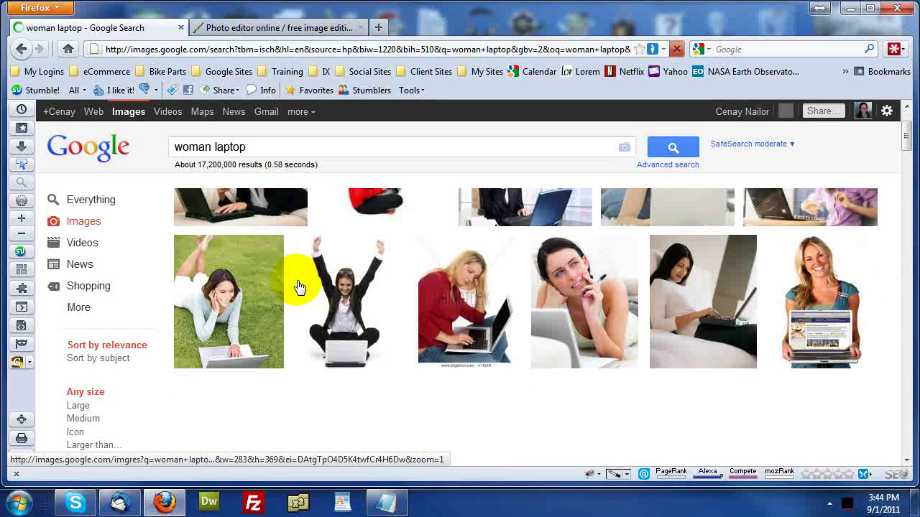
mouse_move(245, 323)
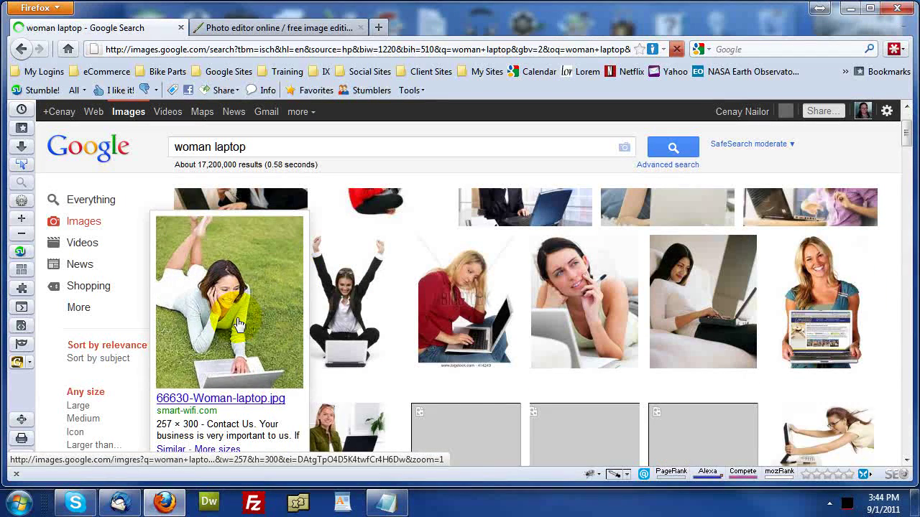
right_click(240, 322)
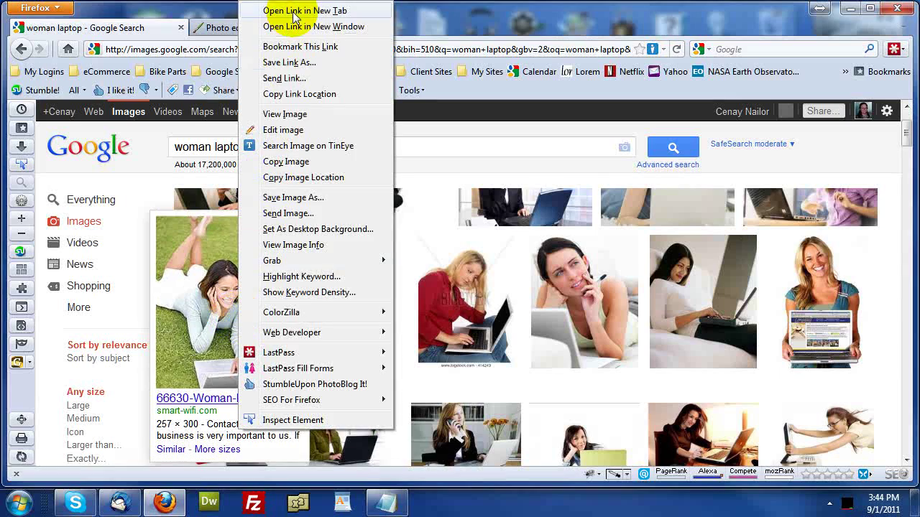
click(293, 12)
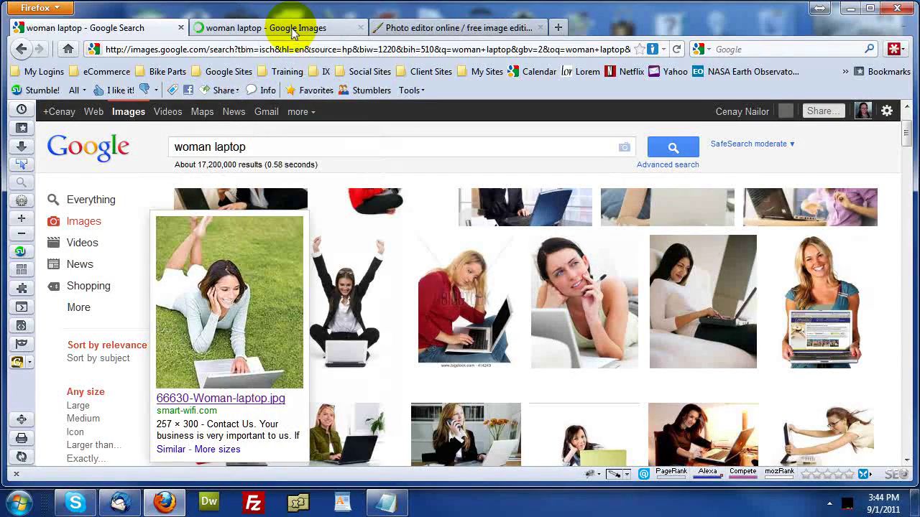
click(293, 28)
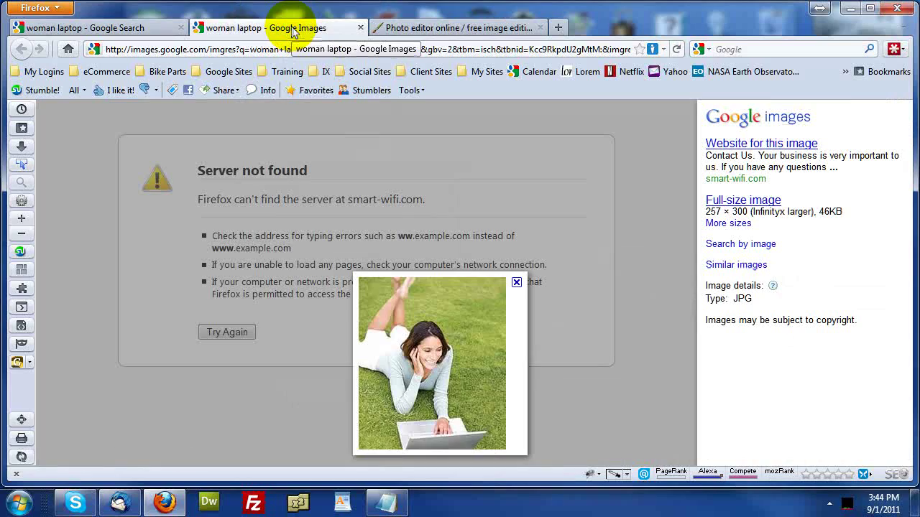
click(128, 28)
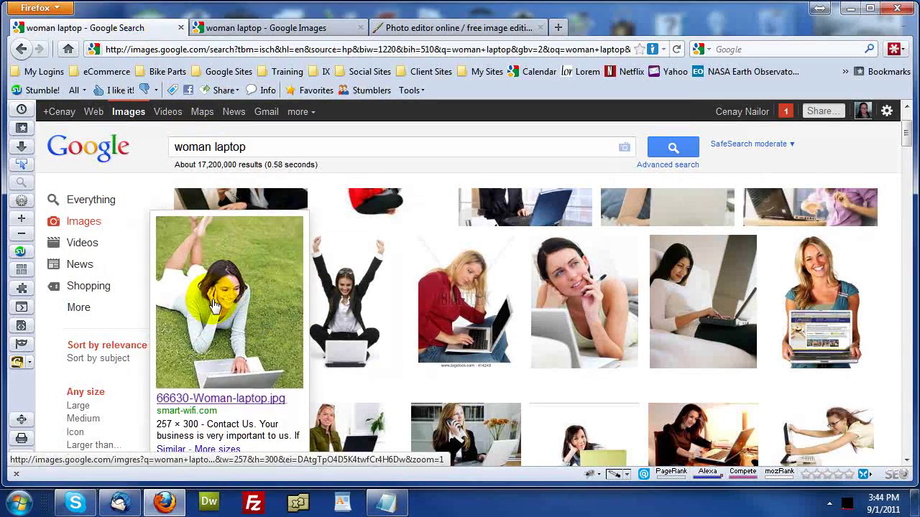
click(218, 29)
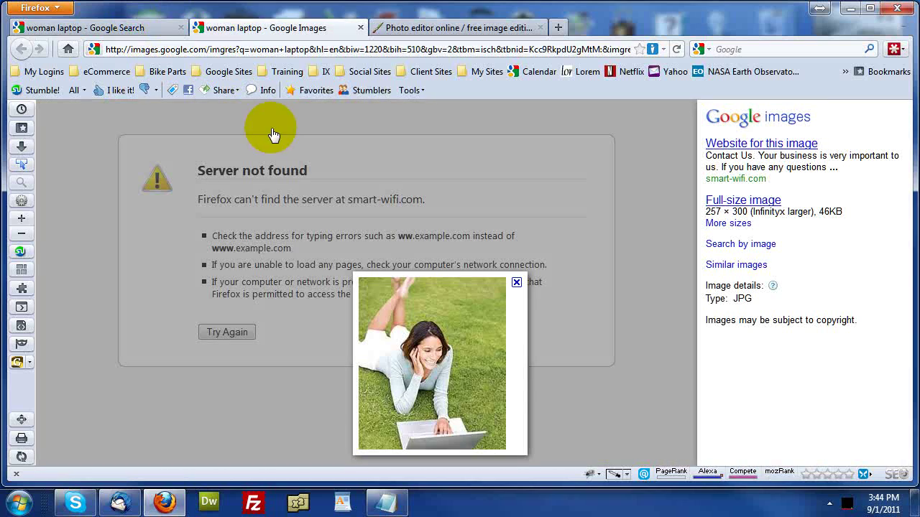
View the woman-on-grass photo by itself and copy its image address
right_click(436, 380)
click(460, 59)
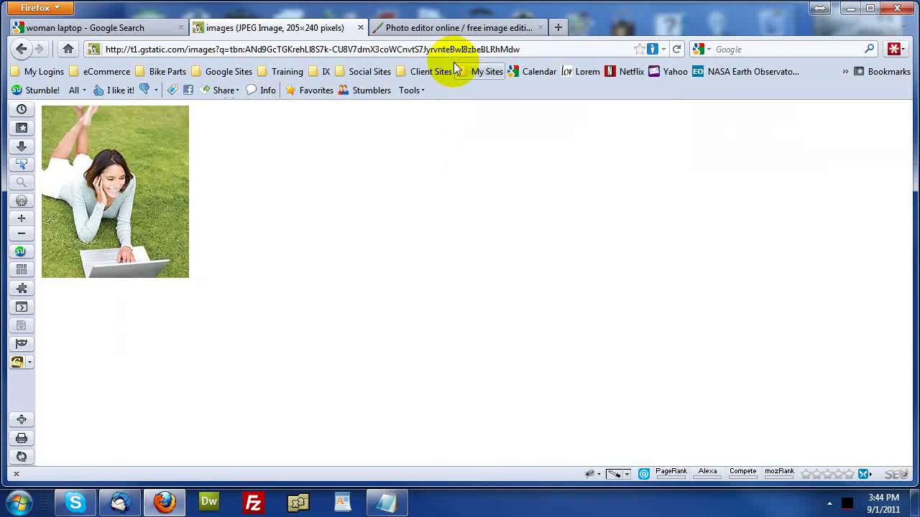
click(250, 48)
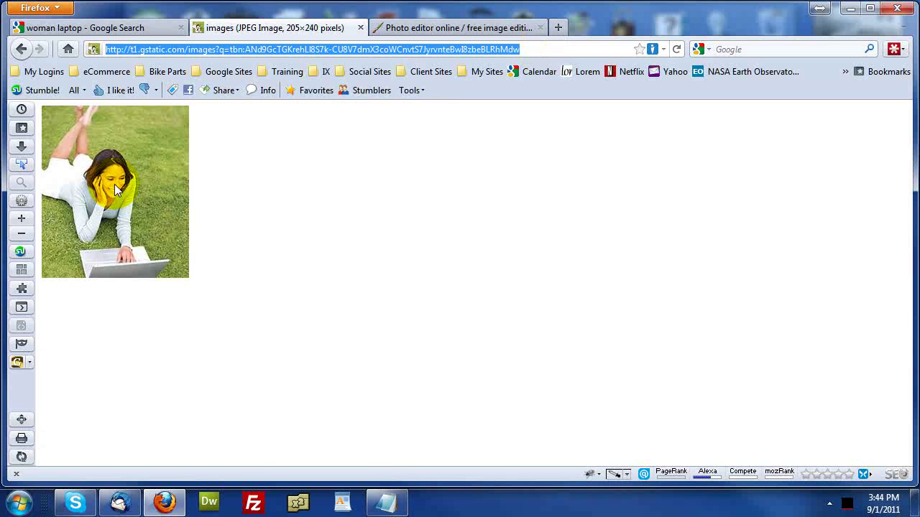
right_click(189, 52)
click(223, 96)
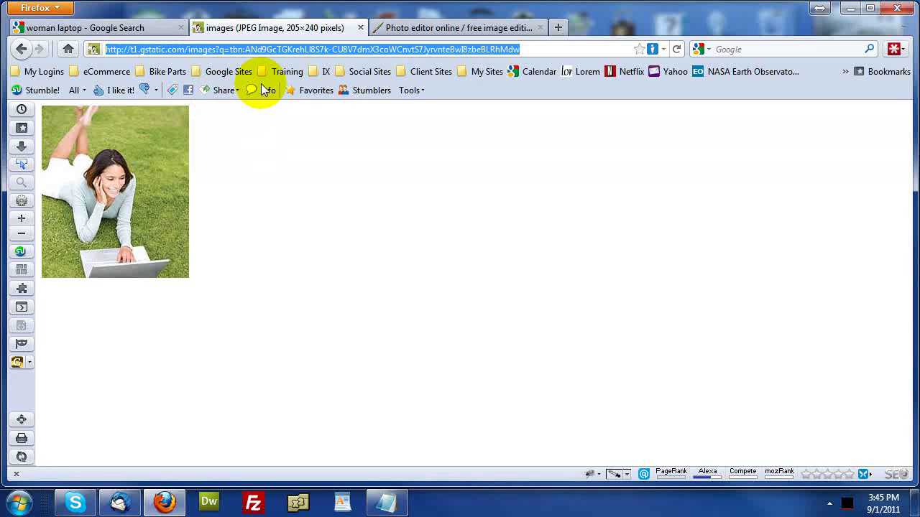
click(414, 29)
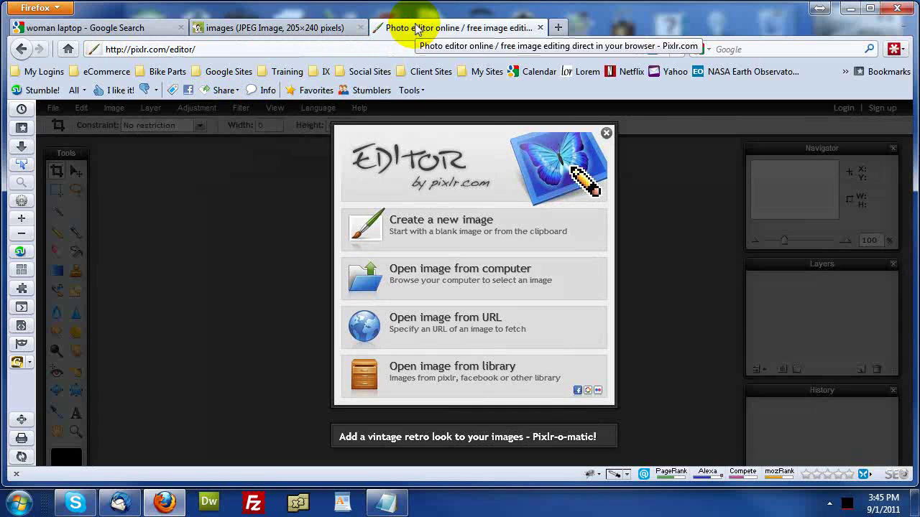
Open the copied woman-on-grass photo URL in Pixlr Editor via Open image from URL
click(458, 343)
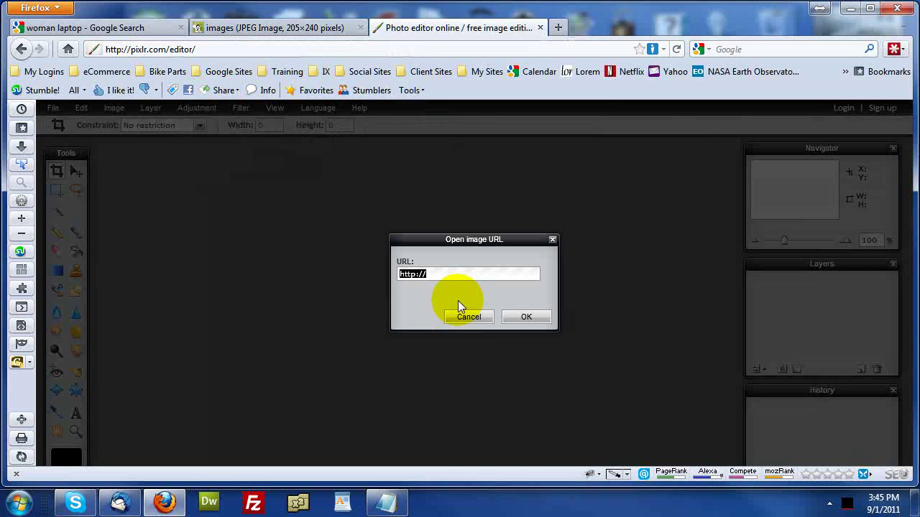
right_click(419, 278)
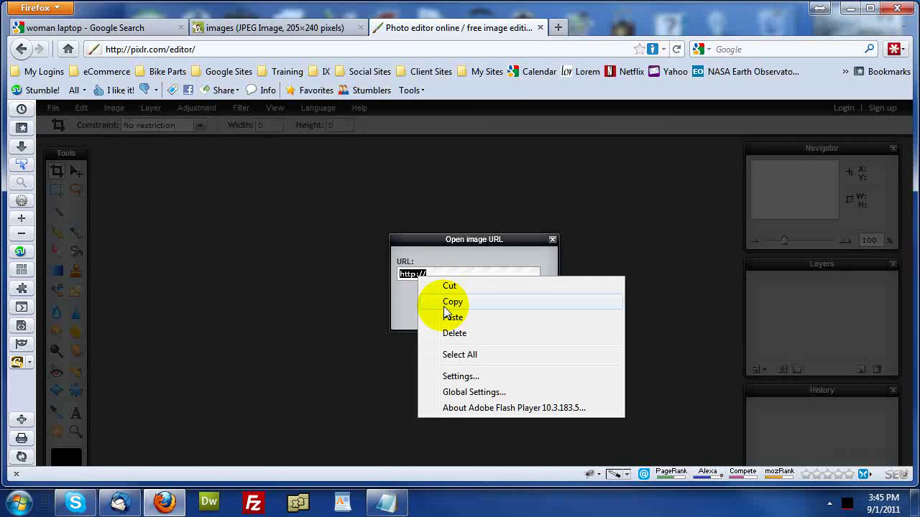
click(446, 318)
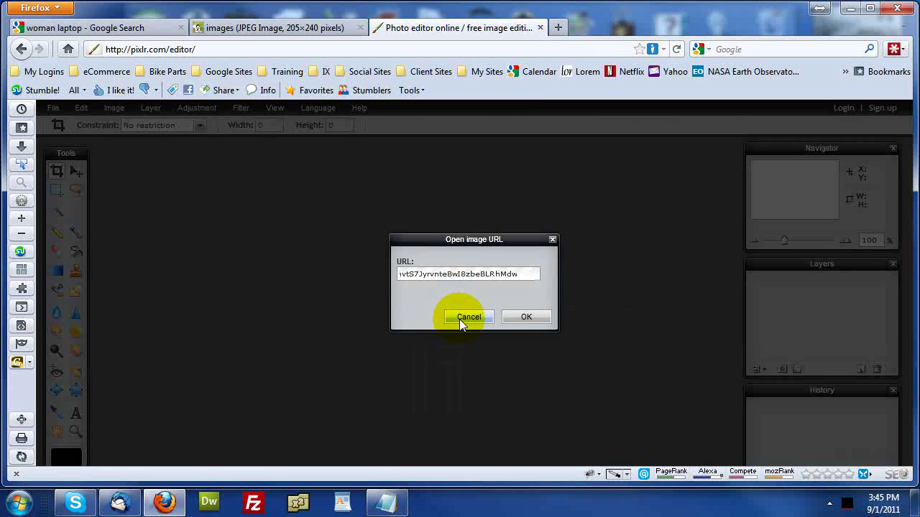
click(521, 319)
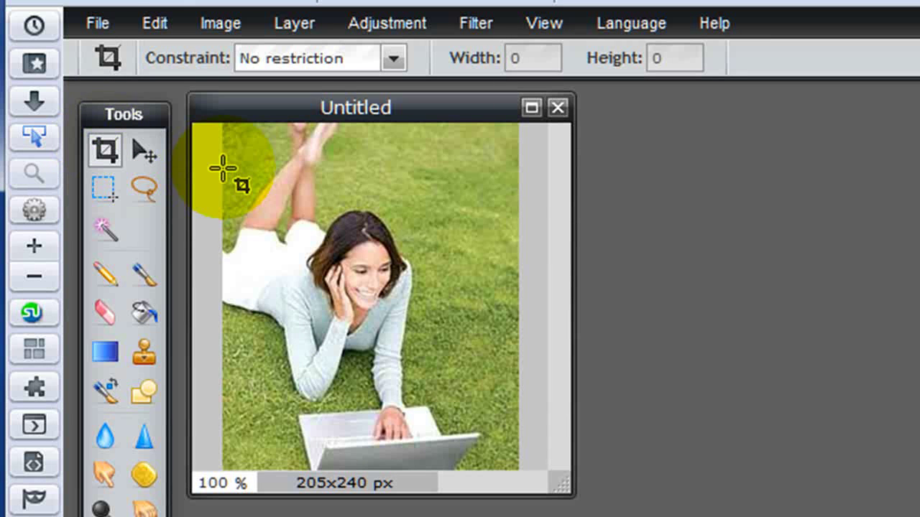
Crop the photo around the woman to 203×161 px, cutting off the laptop
drag(223, 169, 516, 399)
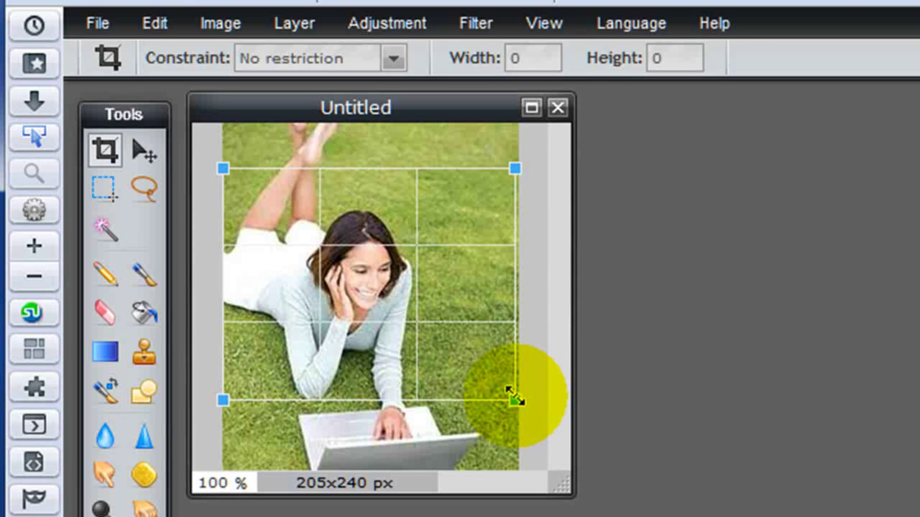
key(Return)
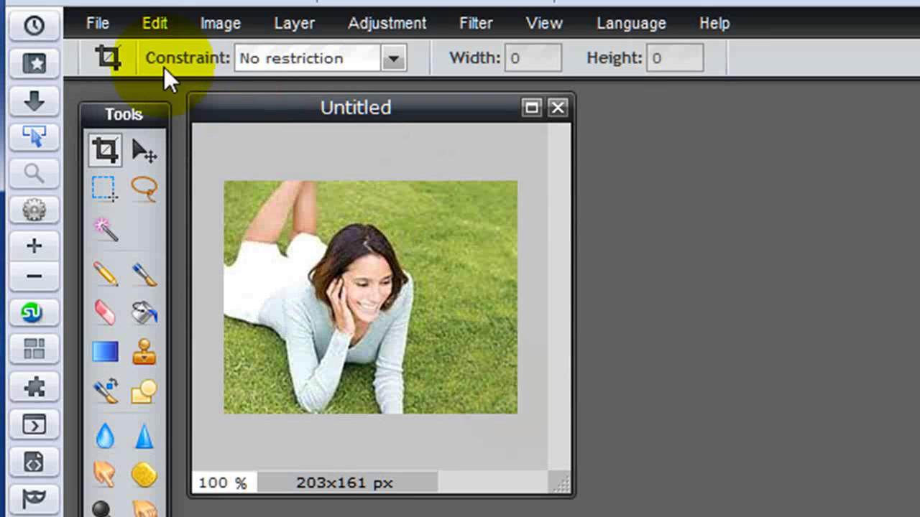
click(94, 26)
Save the cropped image as JPEG woman-laptop-in-grass.jpg, quality 80, on the Desktop
click(110, 173)
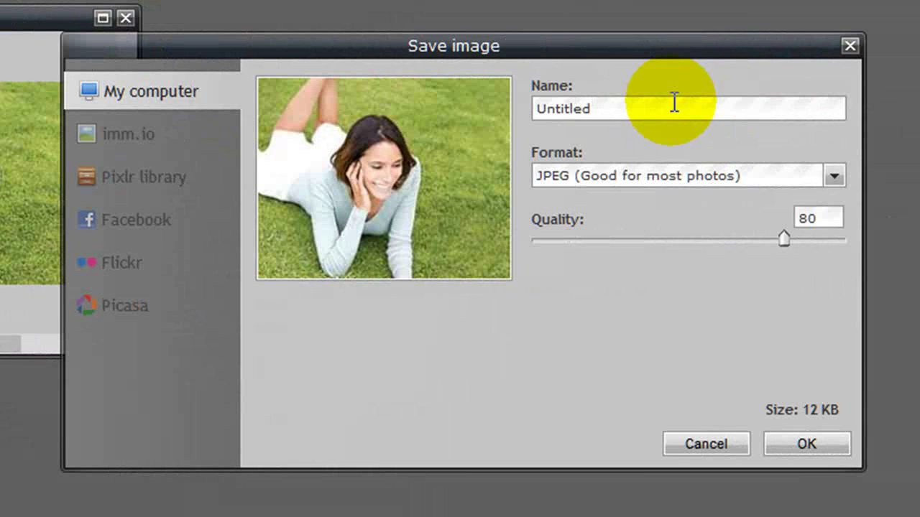
double_click(653, 105)
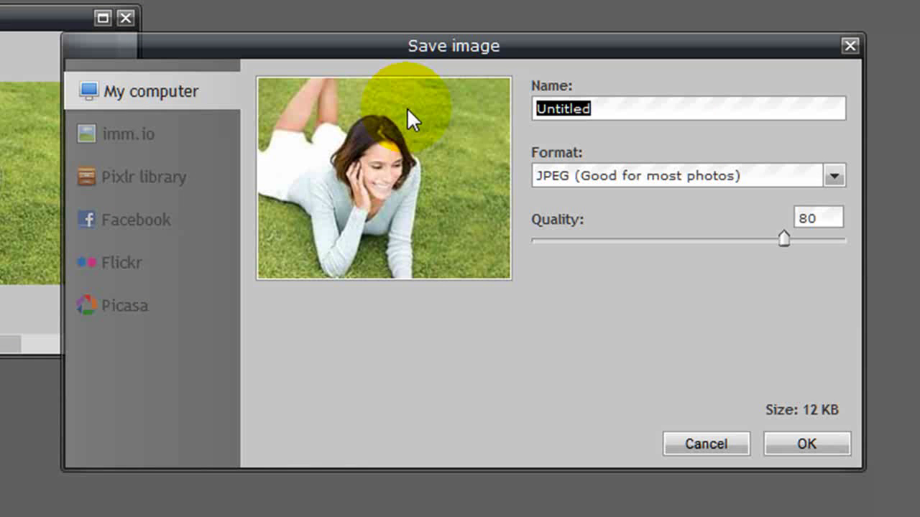
text(woman-)
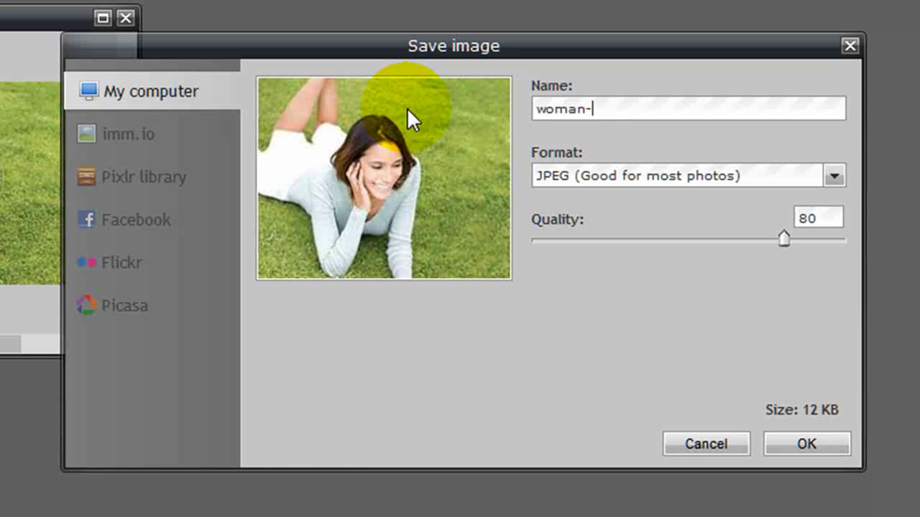
text(laptop-in)
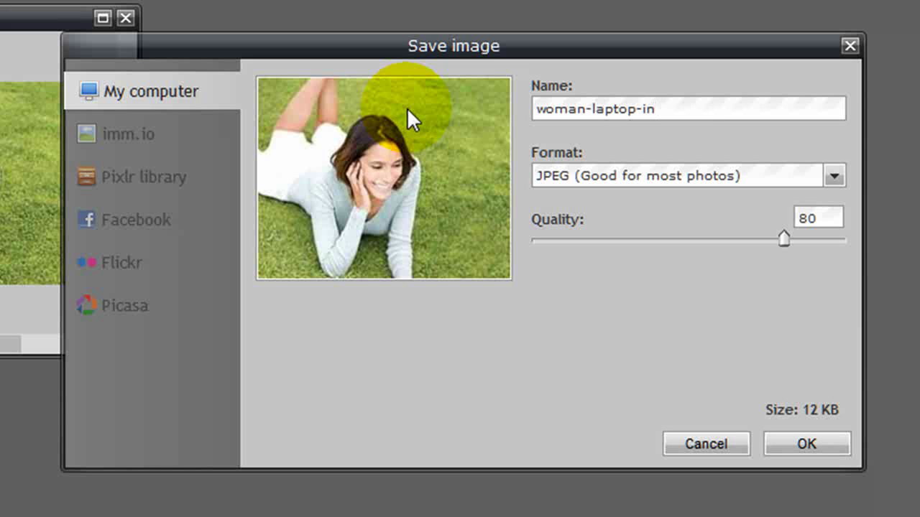
text(-grass)
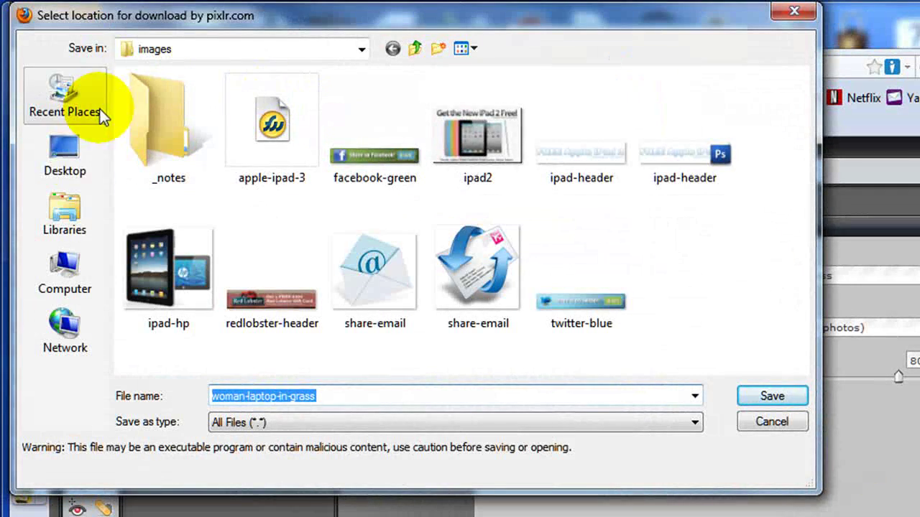
click(68, 153)
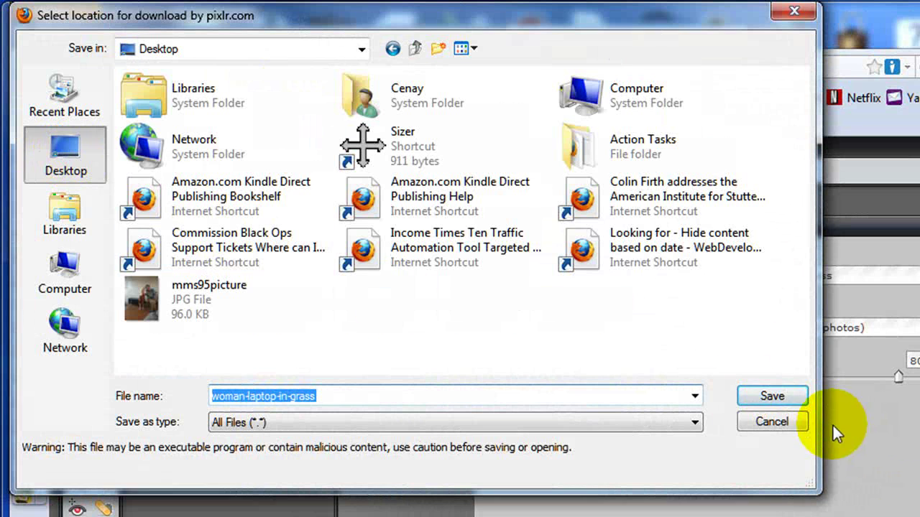
click(778, 396)
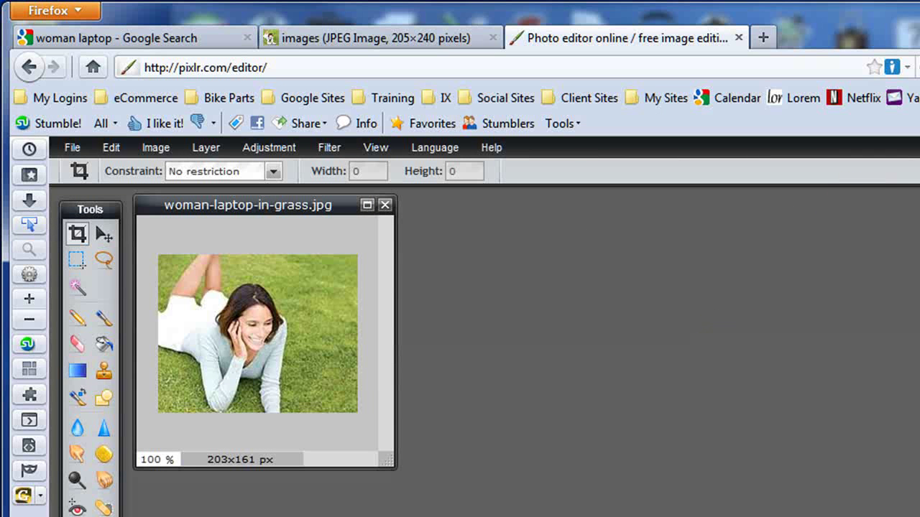
key(super+d)
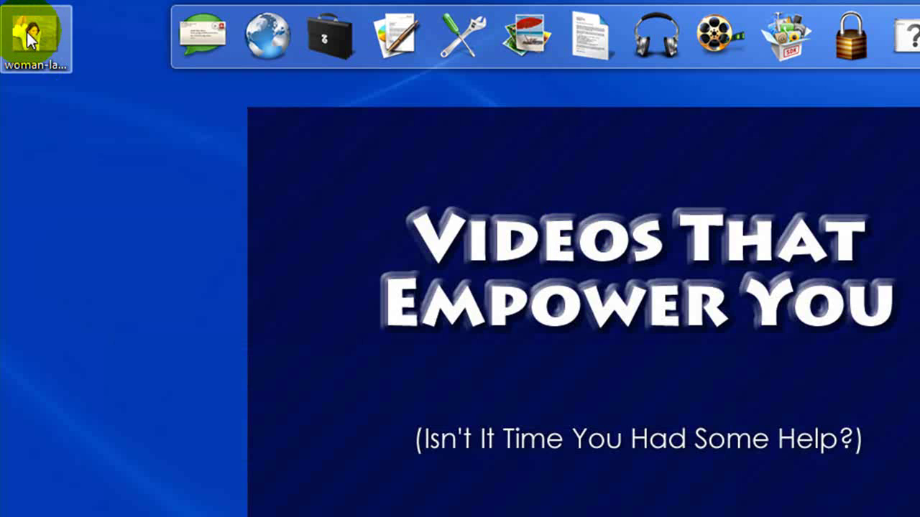
right_click(29, 39)
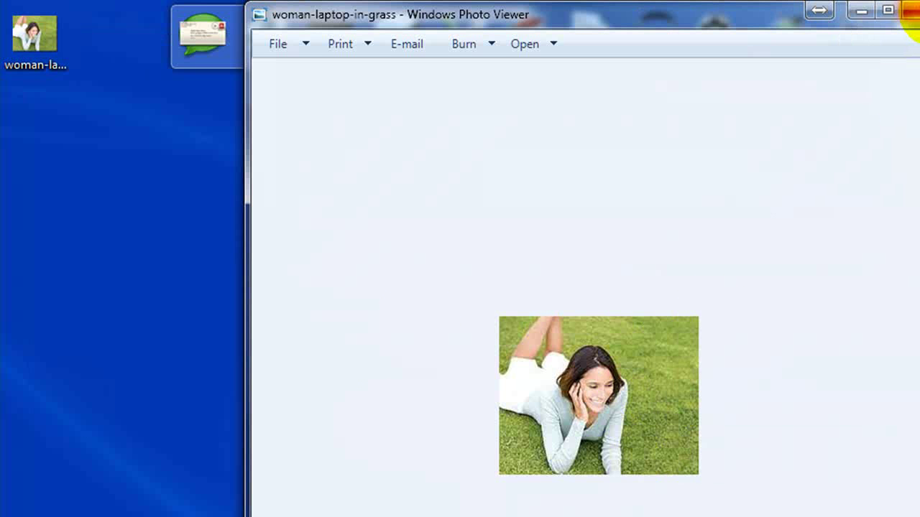
click(910, 11)
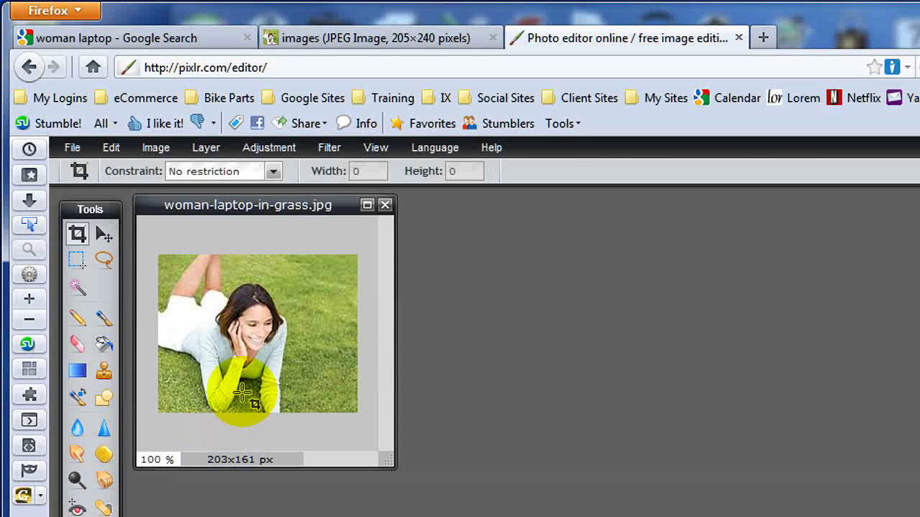
Open the woman-with-pen result in a new tab to reach its Revive promotional-material page
key(ctrl+Tab)
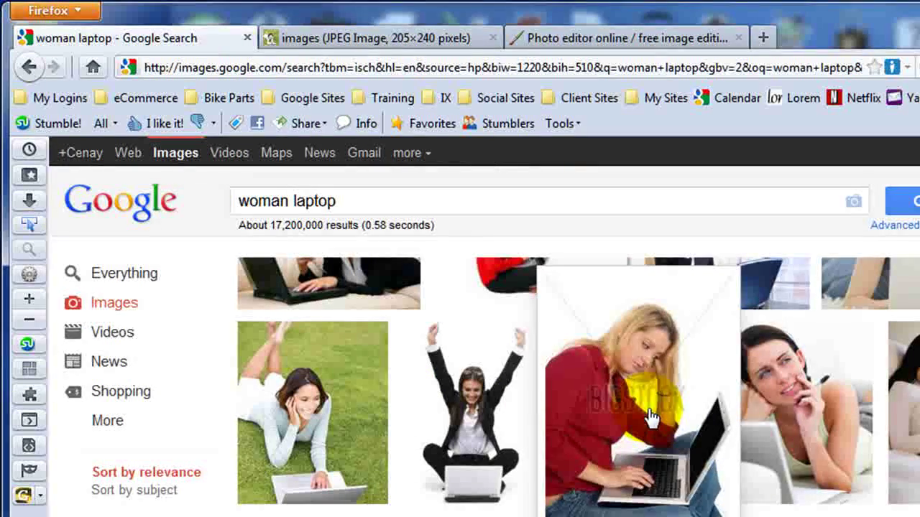
right_click(784, 413)
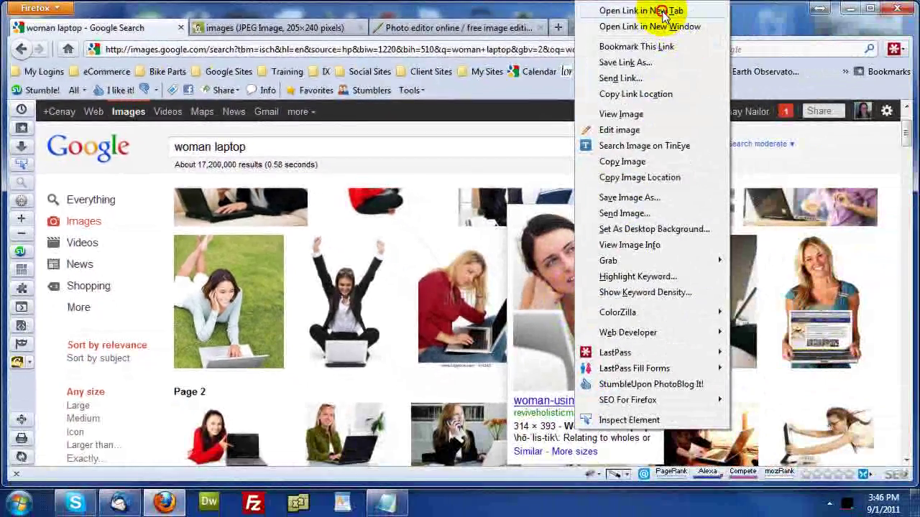
click(873, 15)
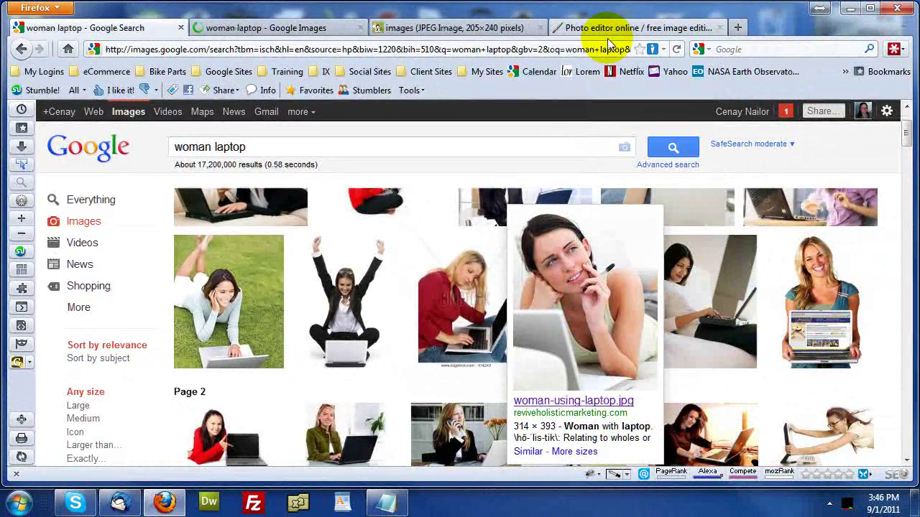
click(316, 28)
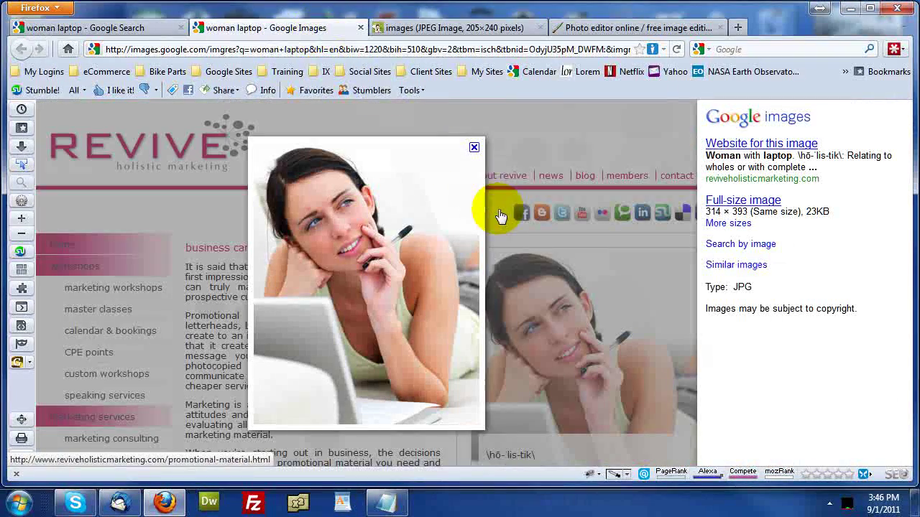
click(474, 147)
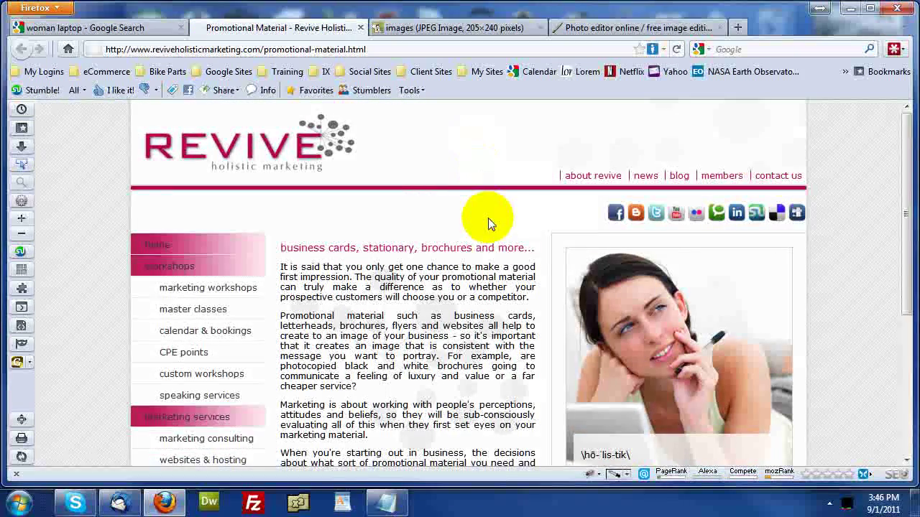
scroll(488, 218, down, 3)
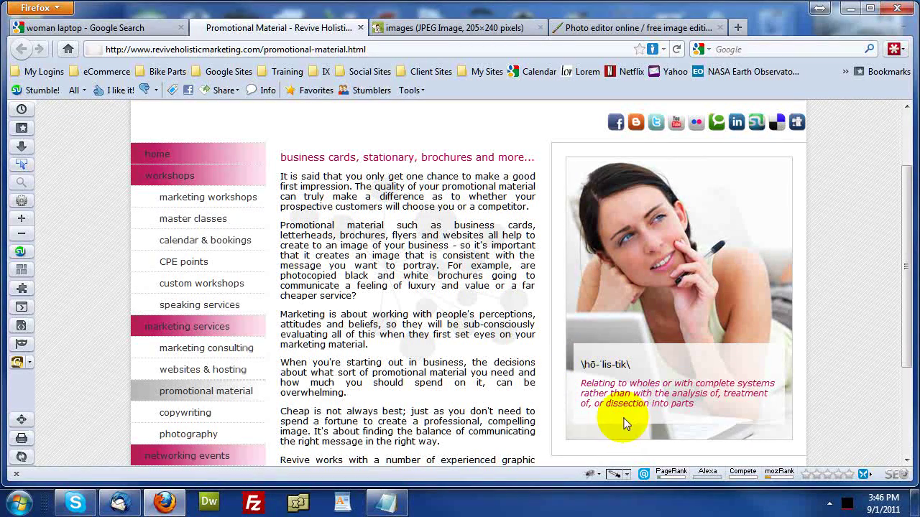
Grab the Revive page's woman photo with Pixlr Grabber and send it to Pixlr.com as 339×416 px
click(17, 363)
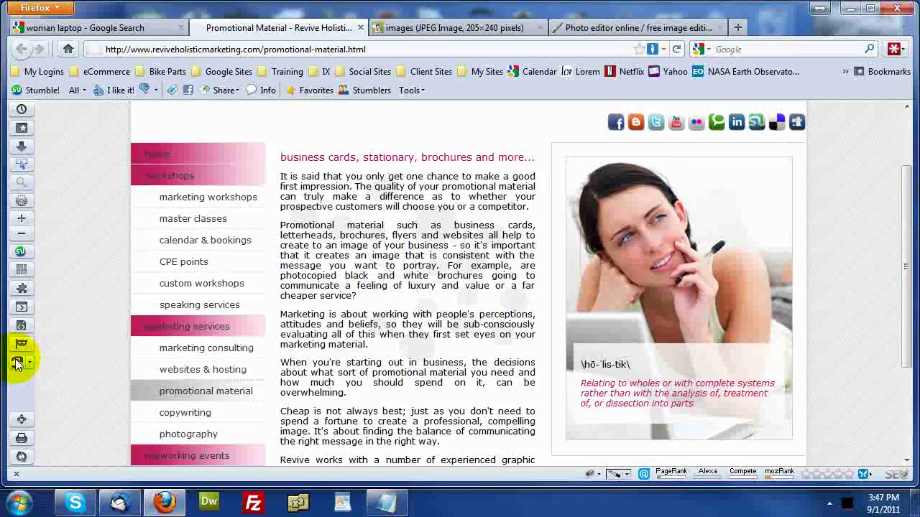
click(17, 363)
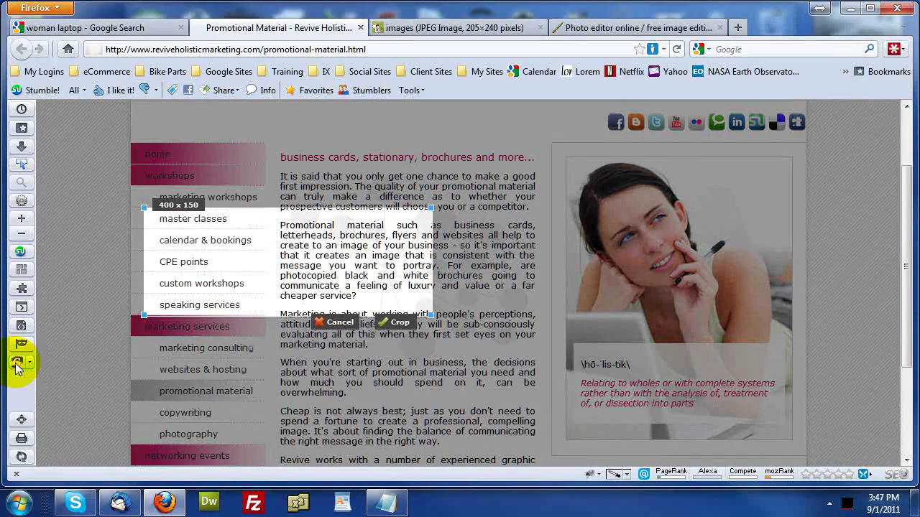
drag(248, 261, 617, 201)
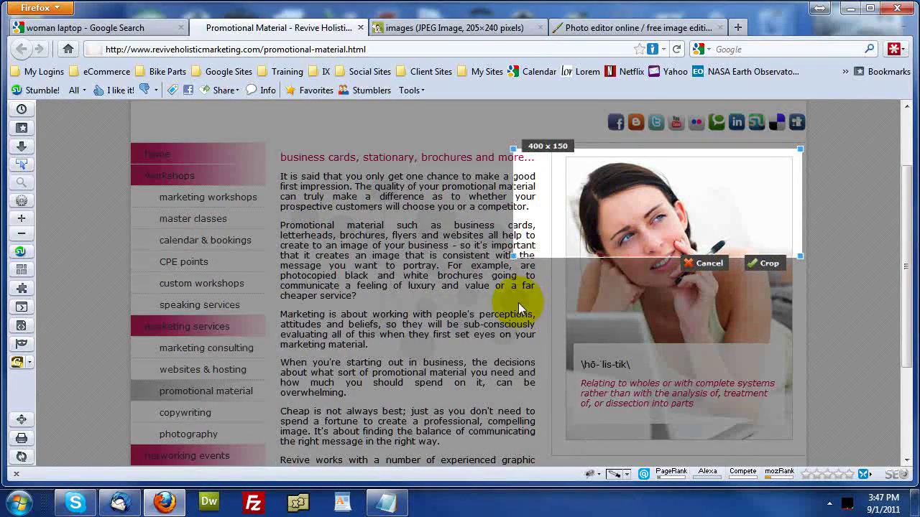
drag(512, 256, 557, 448)
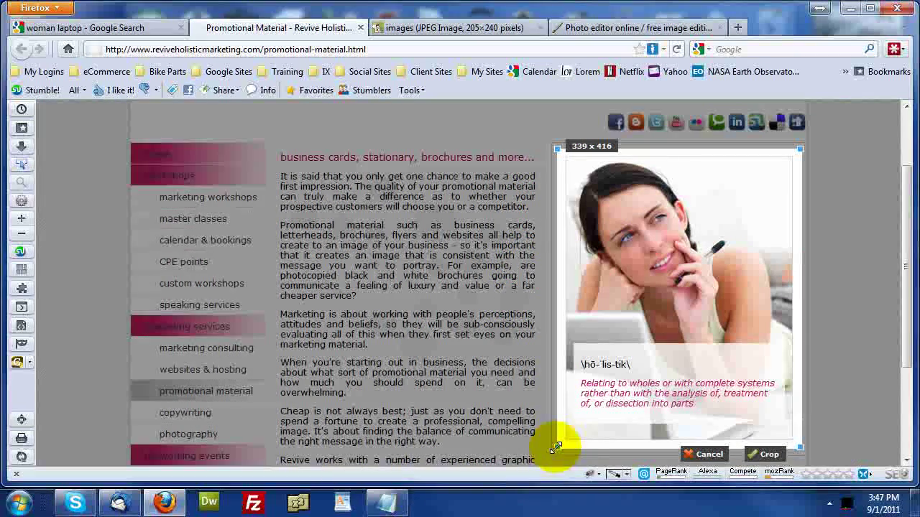
click(767, 455)
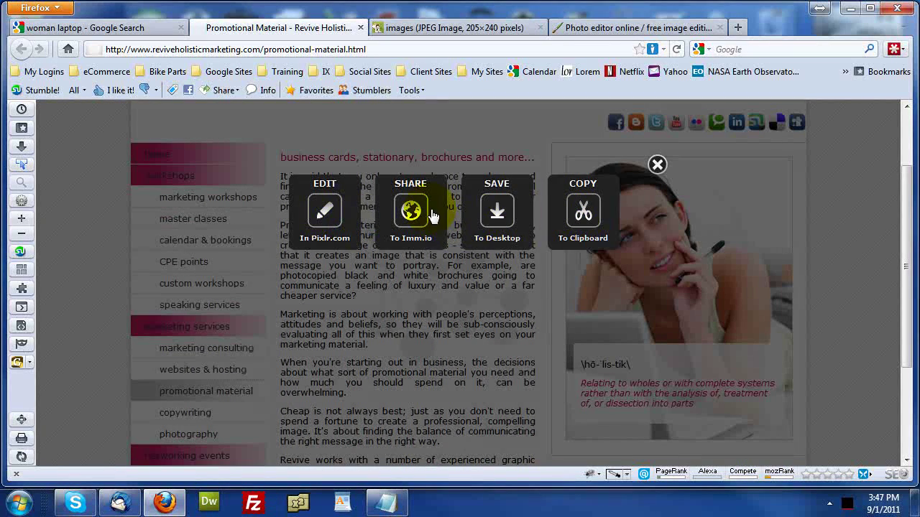
click(320, 207)
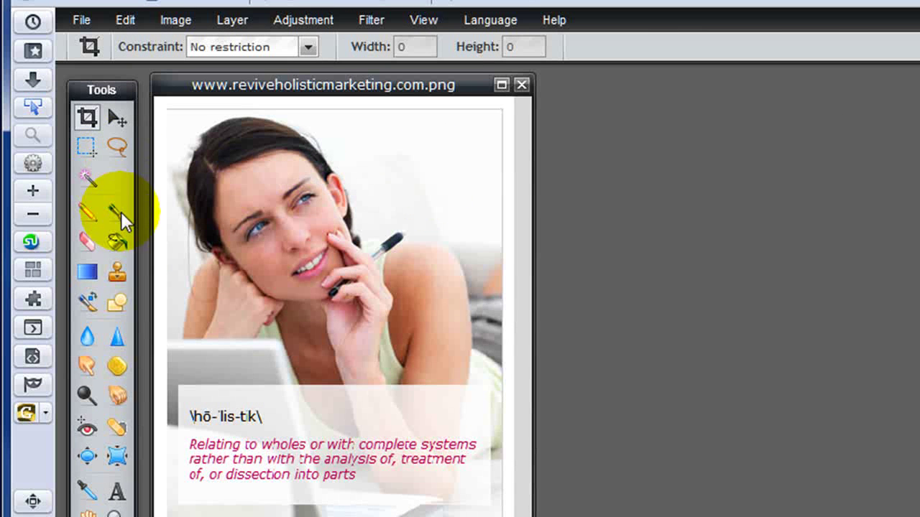
Add a text layer near the top of the image reading 'Click Here For More Info'
click(119, 493)
click(297, 156)
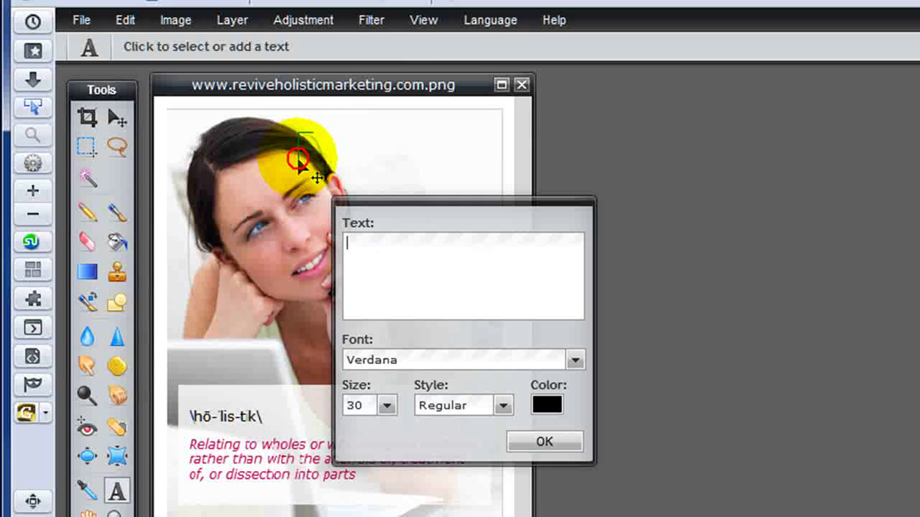
text(Click Here For)
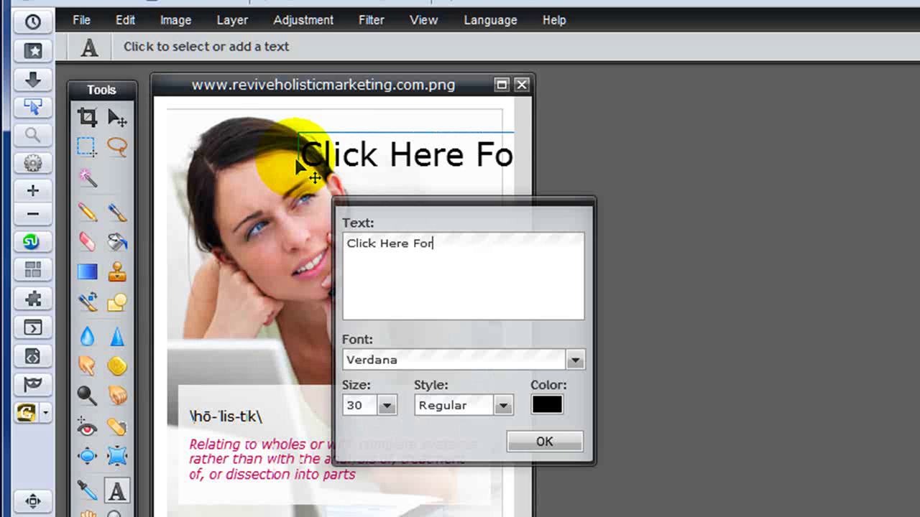
text( MOre Info)
Set the Verdana text to size 10 in dark crimson and apply it
click(386, 405)
drag(321, 422, 294, 429)
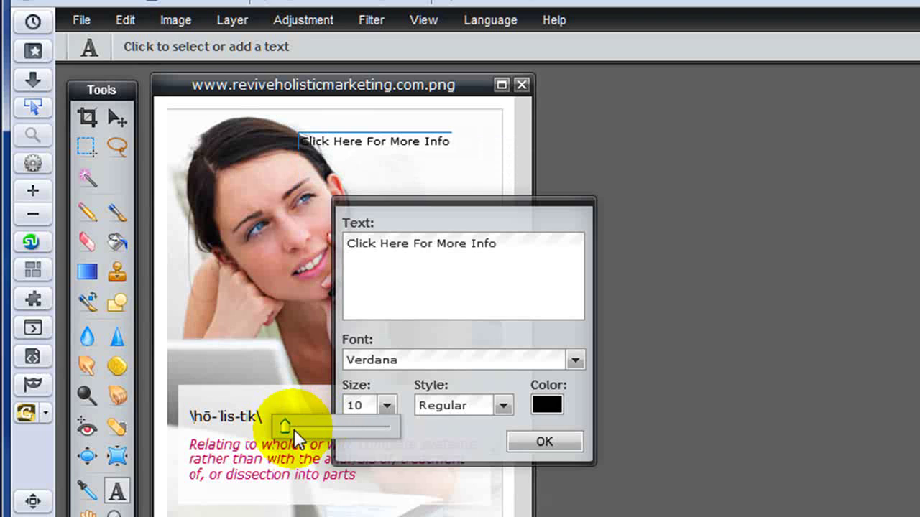
click(558, 404)
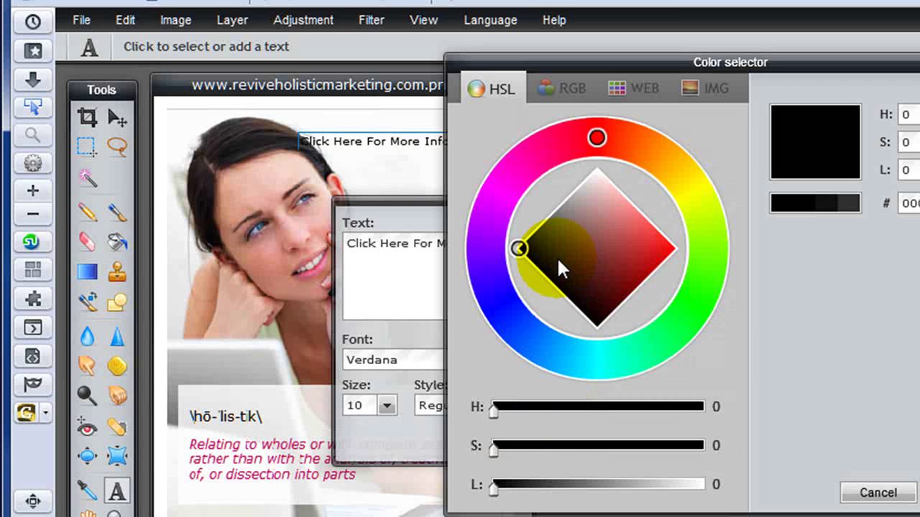
drag(596, 133, 565, 143)
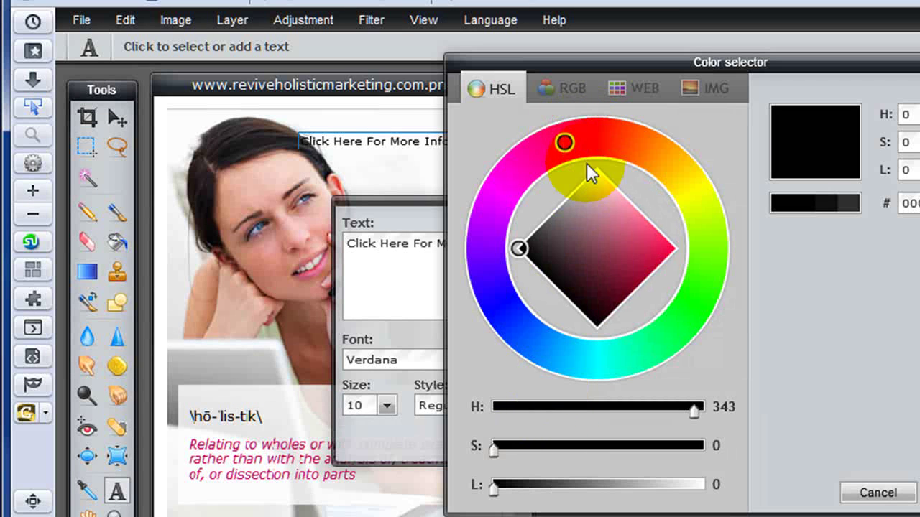
mouse_move(602, 221)
mouse_down()
mouse_move(673, 248)
mouse_move(633, 285)
mouse_up()
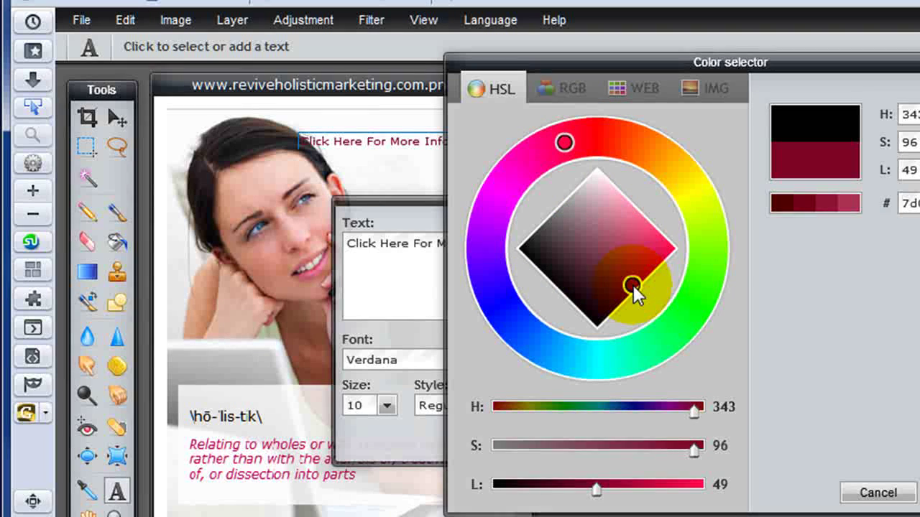
click(917, 493)
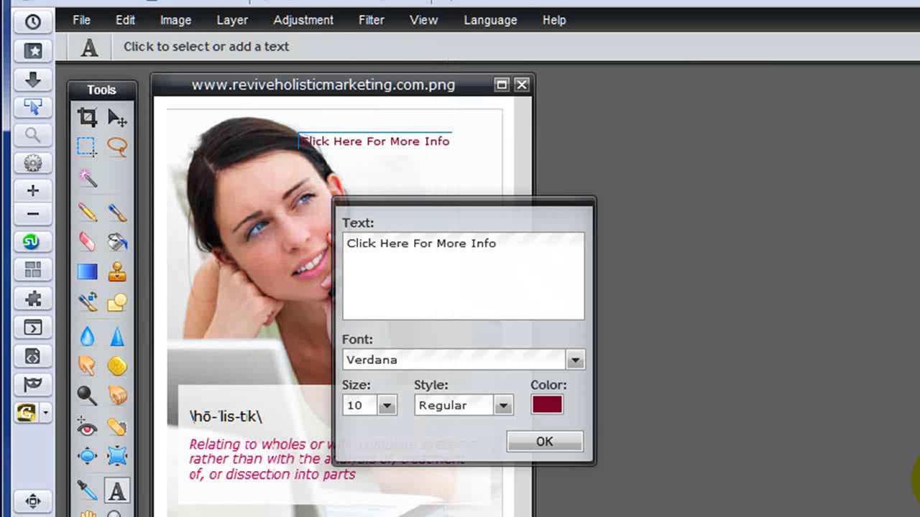
click(554, 441)
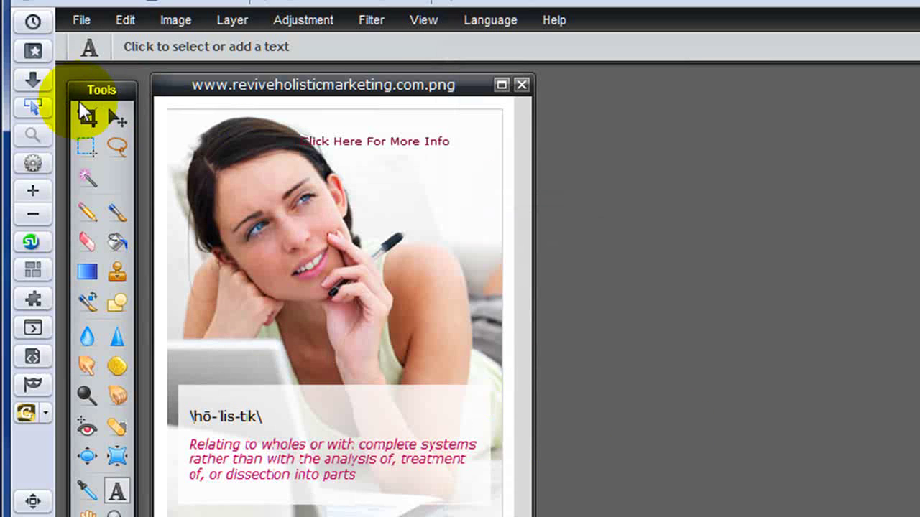
Nudge the 'Click Here For More Info' text one step right and one step up, then select the Background layer
click(118, 119)
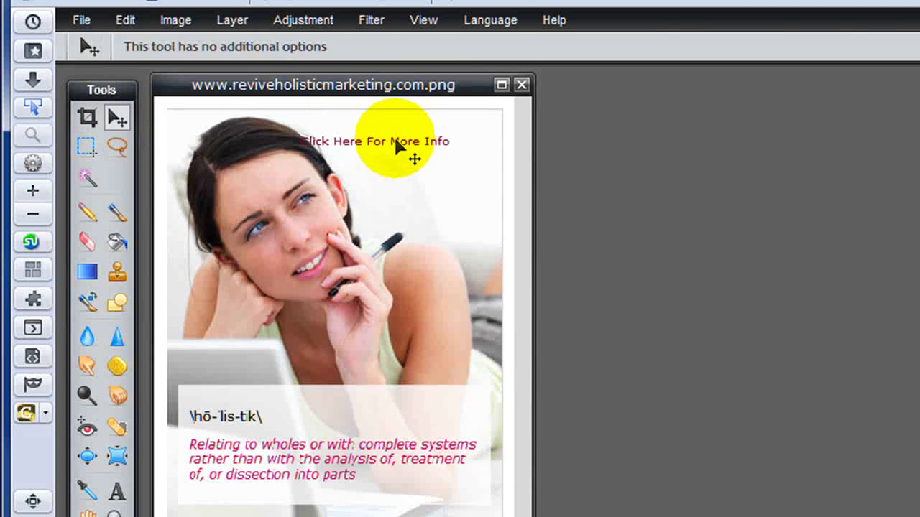
key(Right)
key(Right)
key(Right)
key(Right)
key(Right)
key(Right)
key(Right)
key(Right)
key(Right)
key(Right)
key(Right)
key(Right)
key(Right)
key(Right)
key(Right)
key(Right)
key(Right)
key(Right)
key(Right)
key(Right)
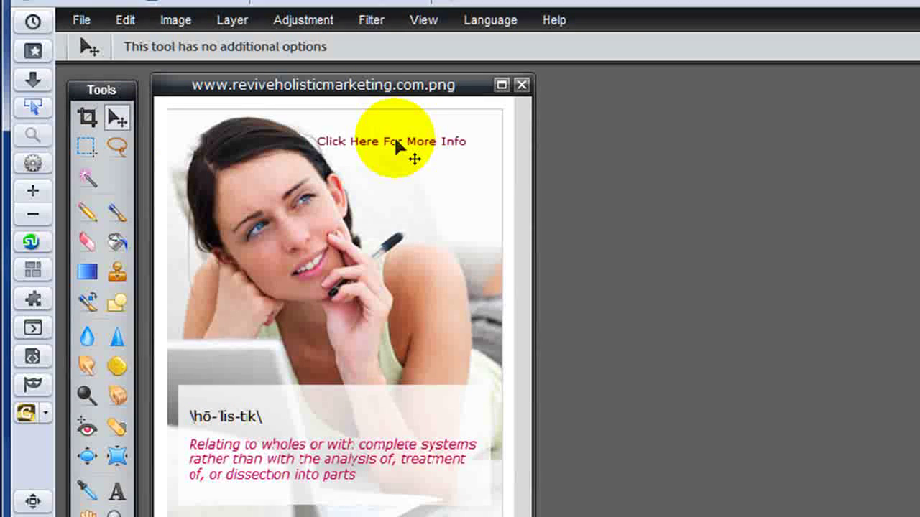
key(Up)
key(Up)
key(Up)
key(Up)
key(Up)
key(Up)
key(Up)
key(Up)
key(Up)
key(Up)
key(Up)
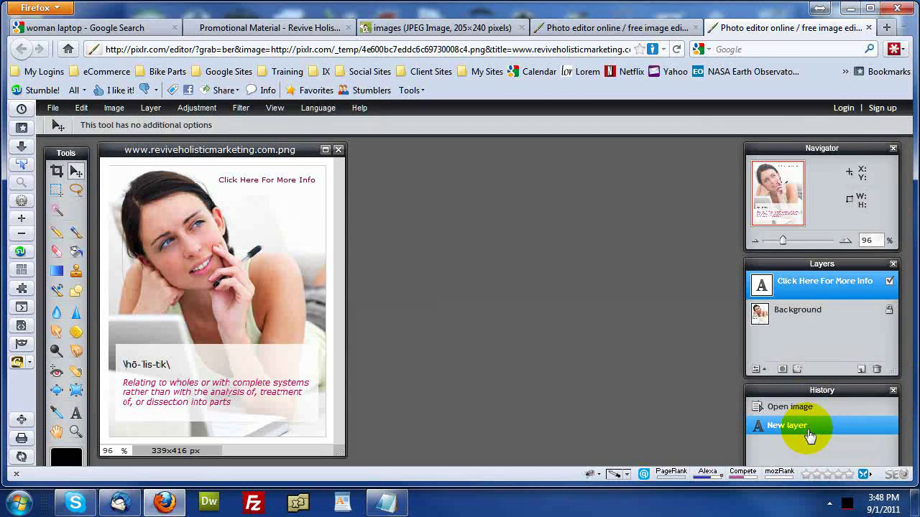
click(799, 309)
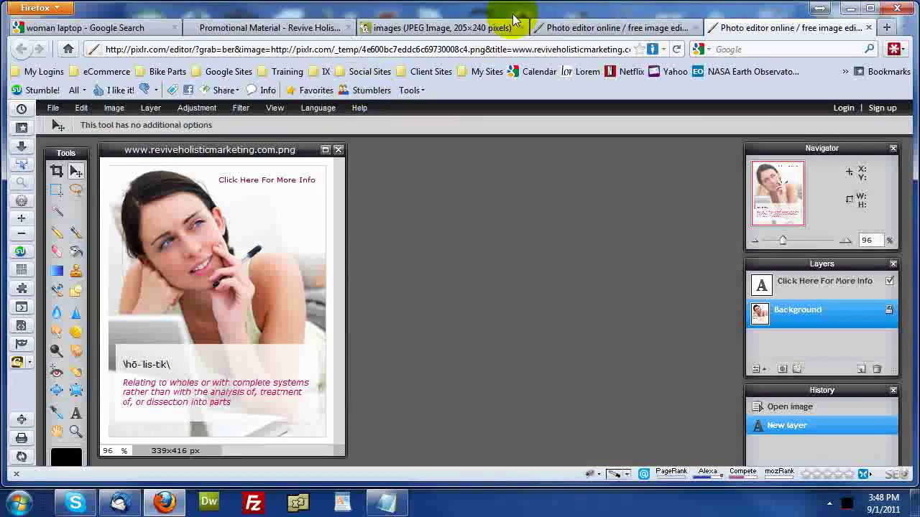
In the other Pixlr tab, trim the web address down to pixlr.com and load it
click(566, 30)
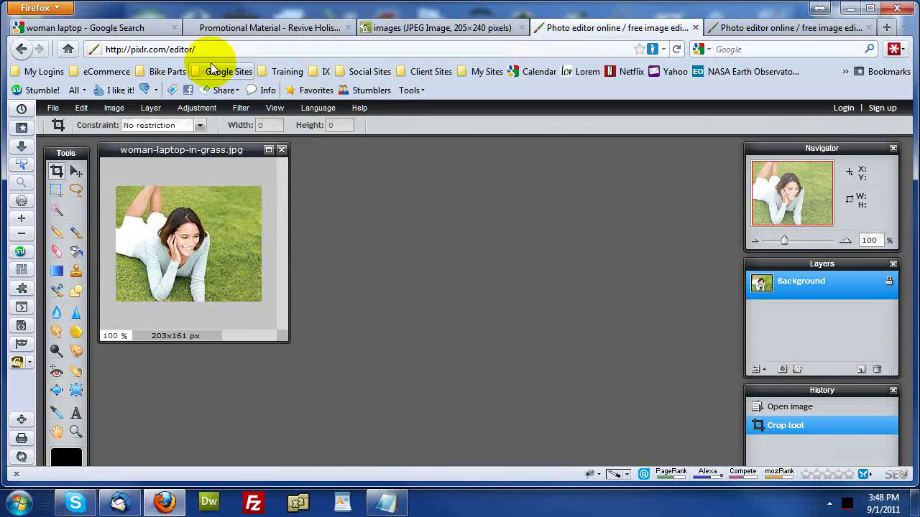
click(219, 49)
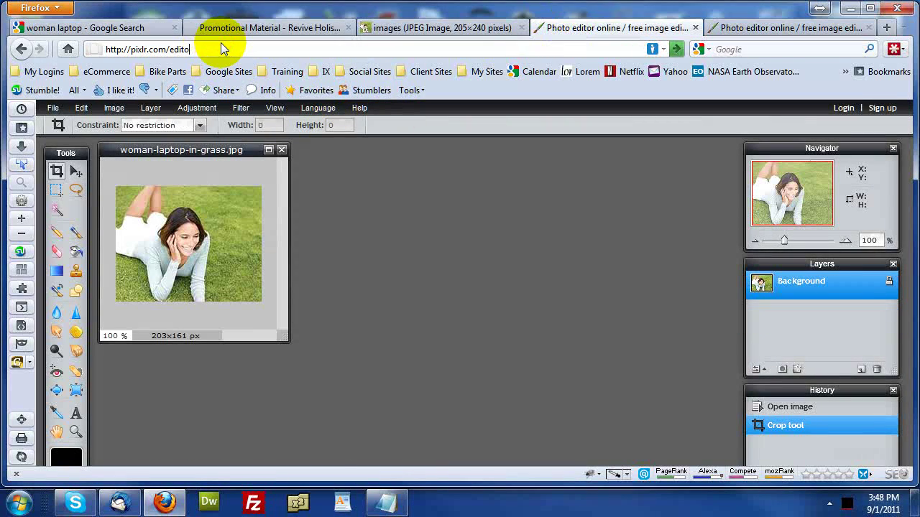
key(BackSpace)
key(BackSpace)
key(BackSpace)
key(BackSpace)
key(BackSpace)
key(Return)
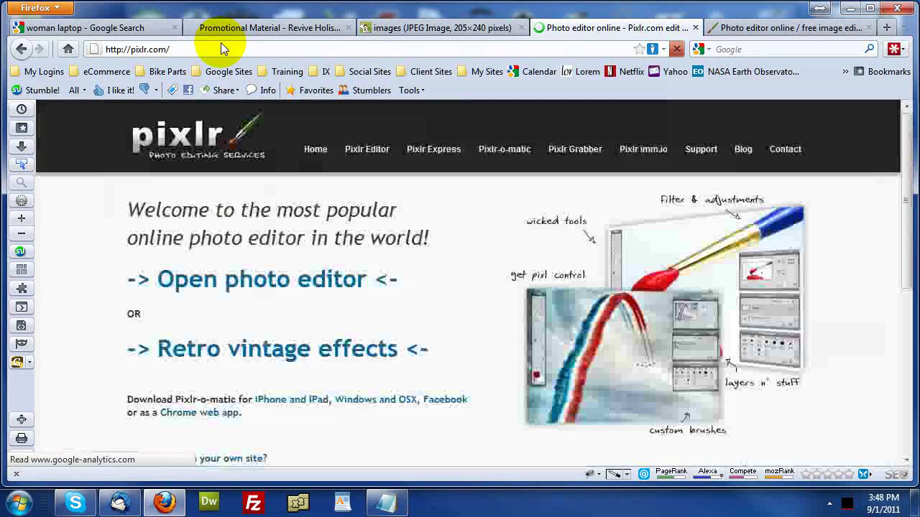
Go to mozilla.com and follow its Add-Ons link at the bottom of the page
click(174, 50)
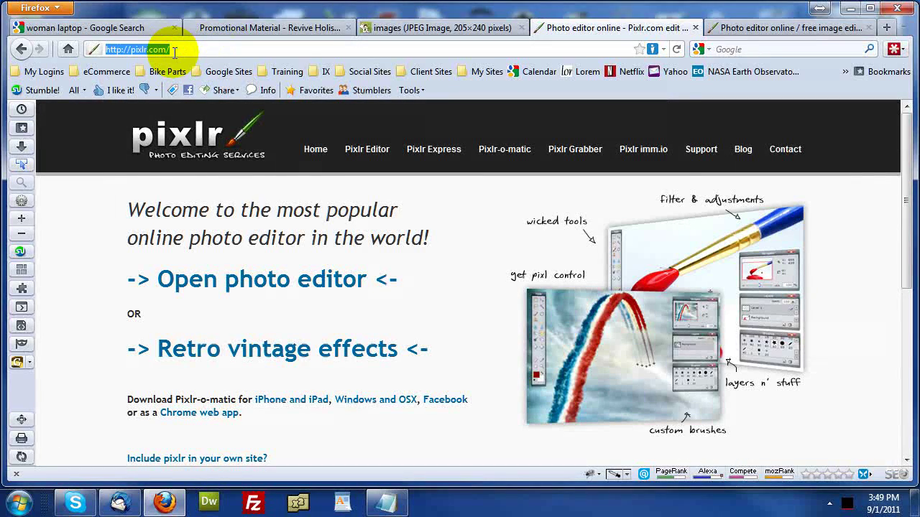
text(mozilla.com)
key(Return)
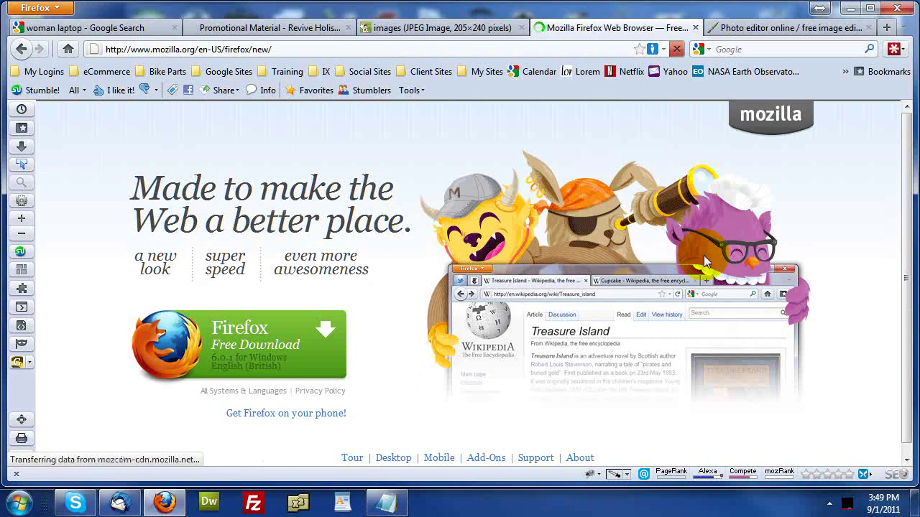
scroll(417, 302, down, 1)
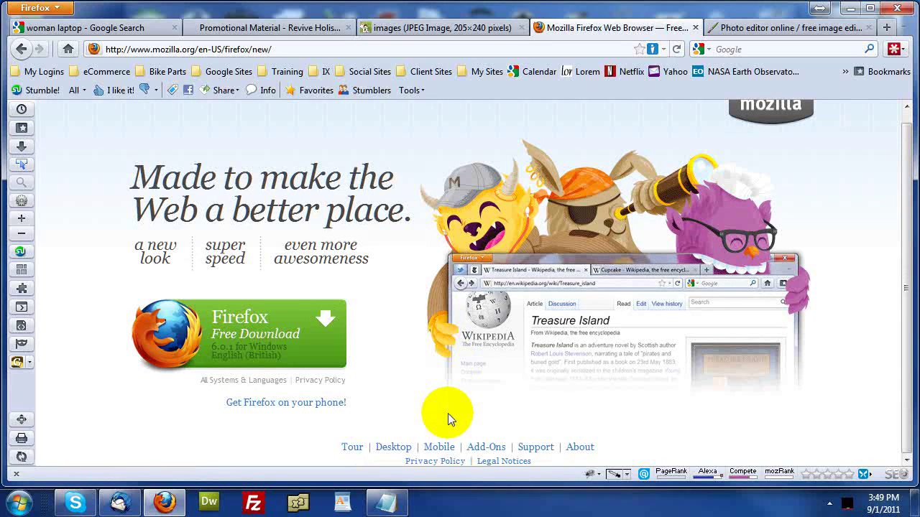
click(486, 448)
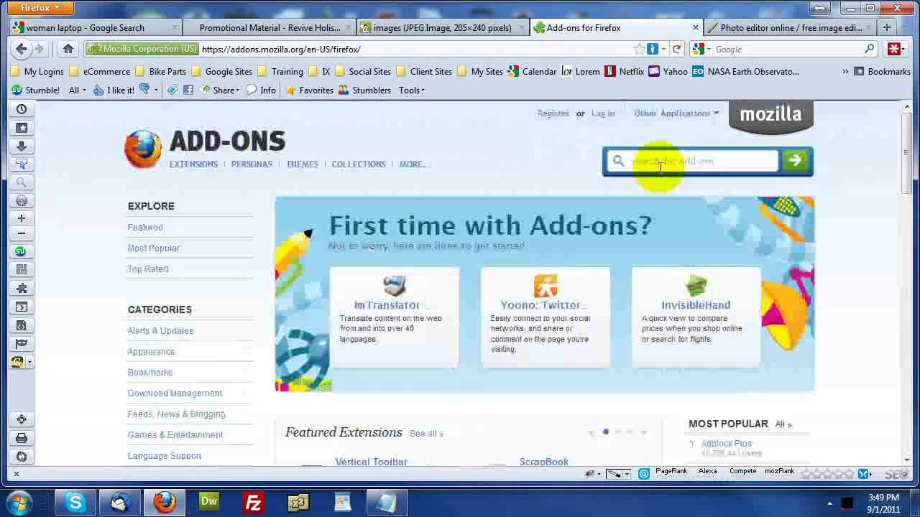
Search the Mozilla Add-ons site for 'pix'
click(661, 163)
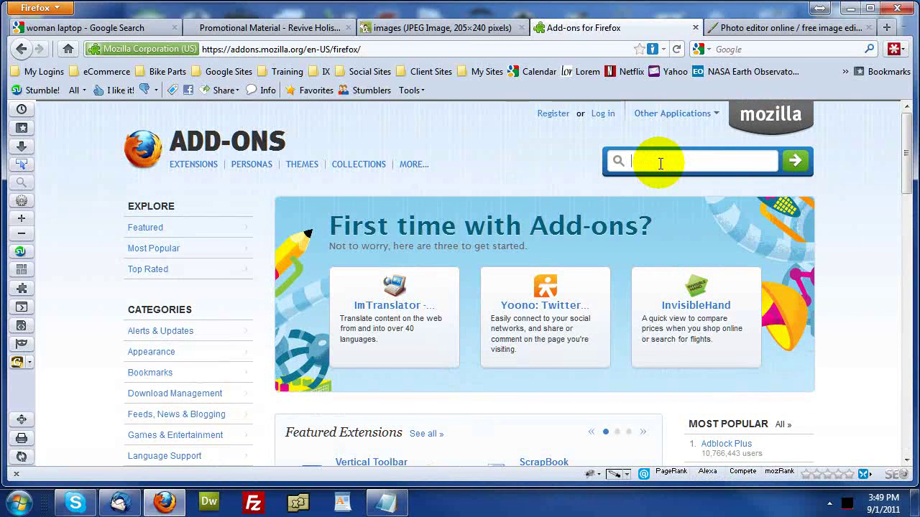
text(pixlr)
key(Return)
scroll(838, 184, down, 4)
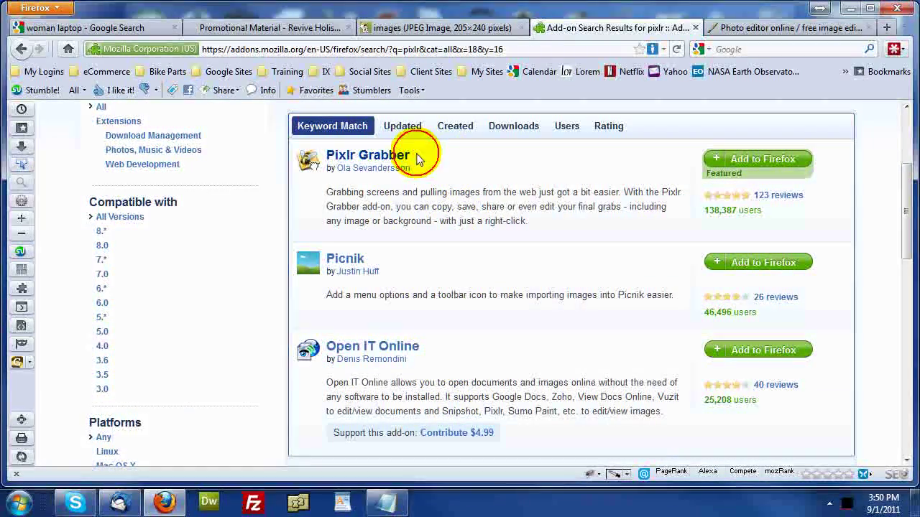
Add the Pixlr Grabber result to Firefox and confirm with Install Now
drag(421, 154, 352, 159)
click(550, 211)
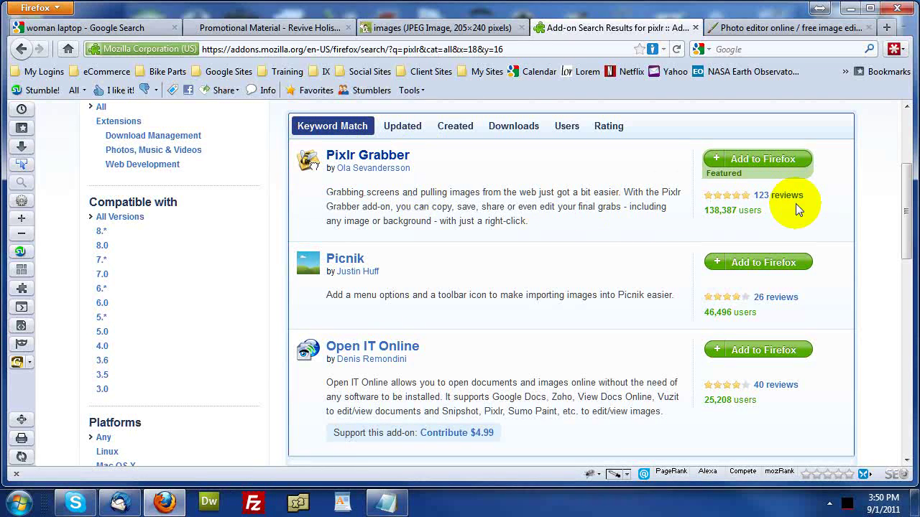
click(775, 159)
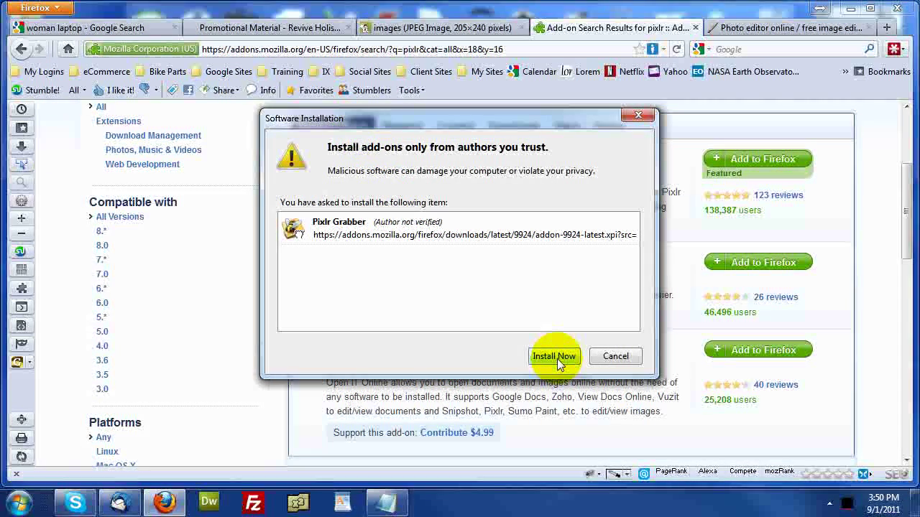
click(555, 356)
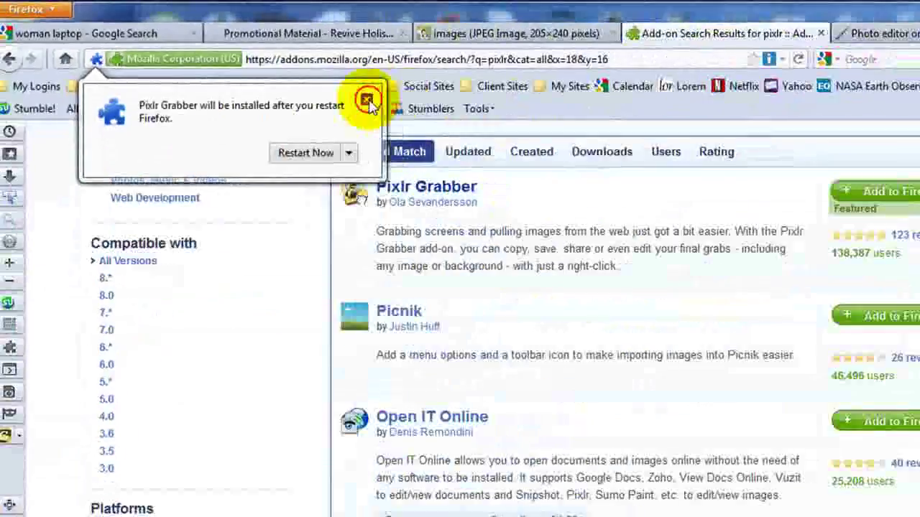
Dismiss the restart notice and show the Toolbars list under Firefox's View menu
click(731, 226)
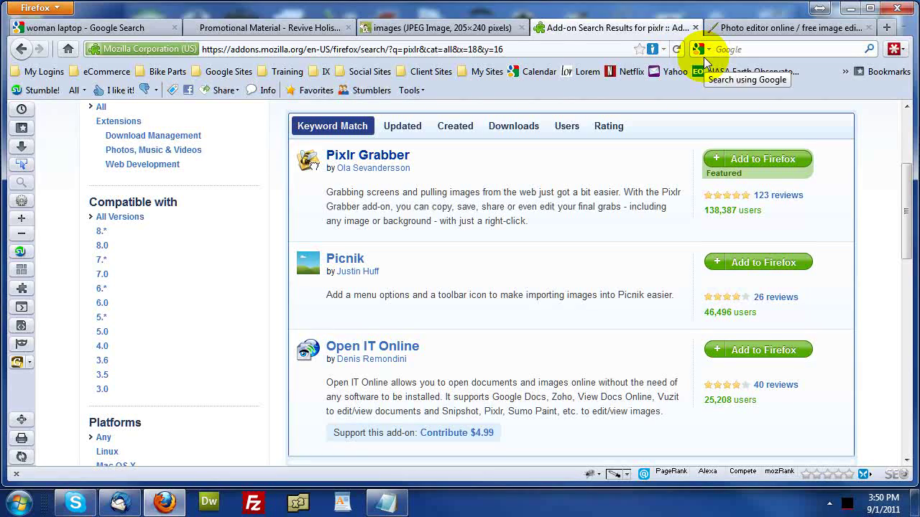
scroll(51, 252, up, 5)
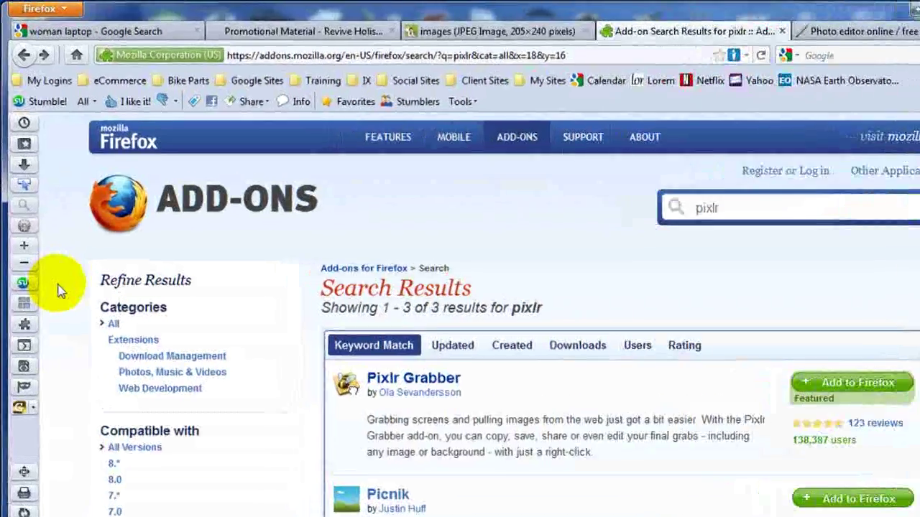
key(alt+v)
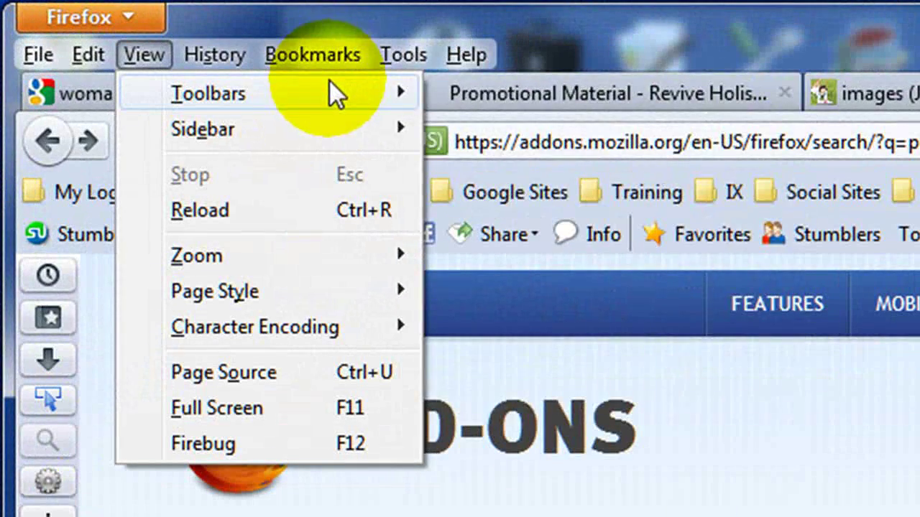
mouse_move(242, 70)
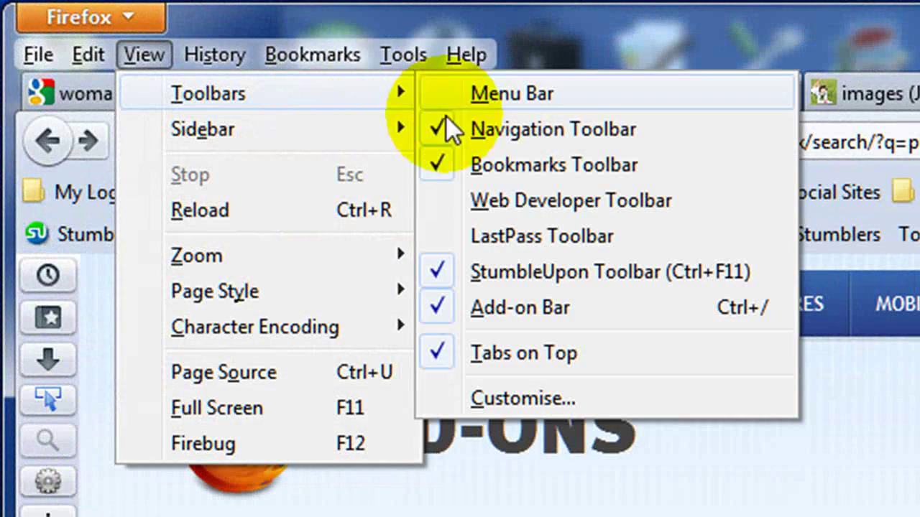
Through Customise..., move the Pixlr Grabber button from the navigation bar onto the left sidebar toolbar
click(522, 399)
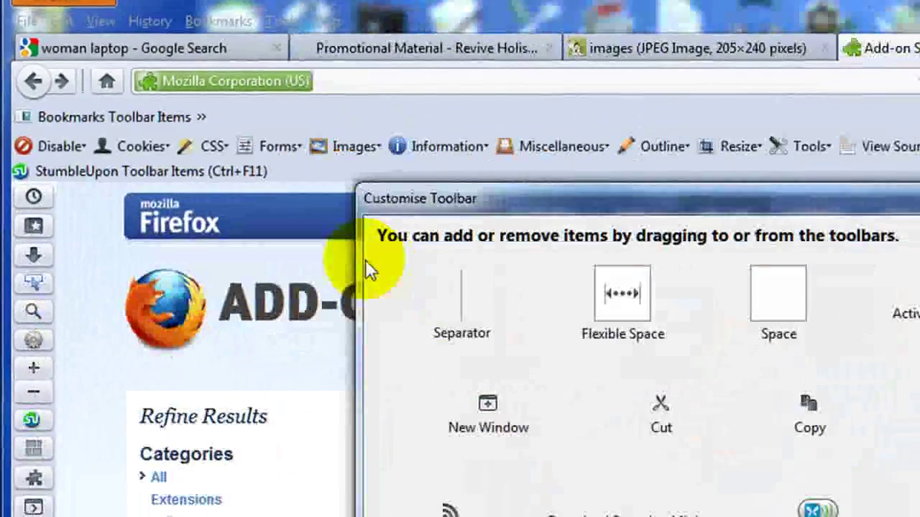
scroll(554, 294, down, 5)
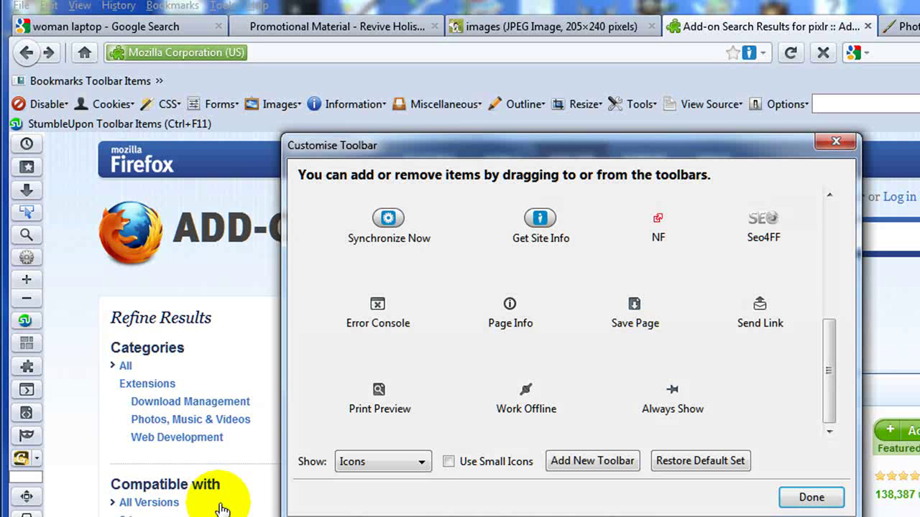
drag(20, 464, 429, 336)
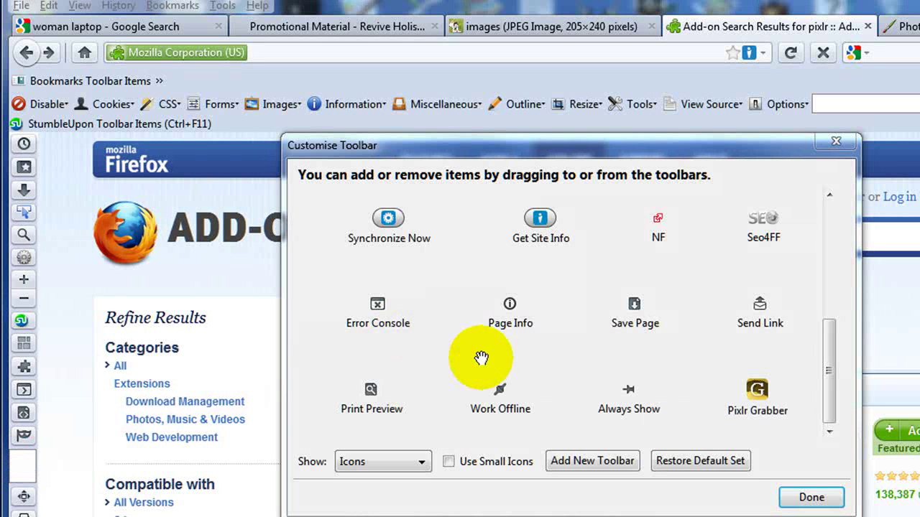
drag(760, 390, 781, 62)
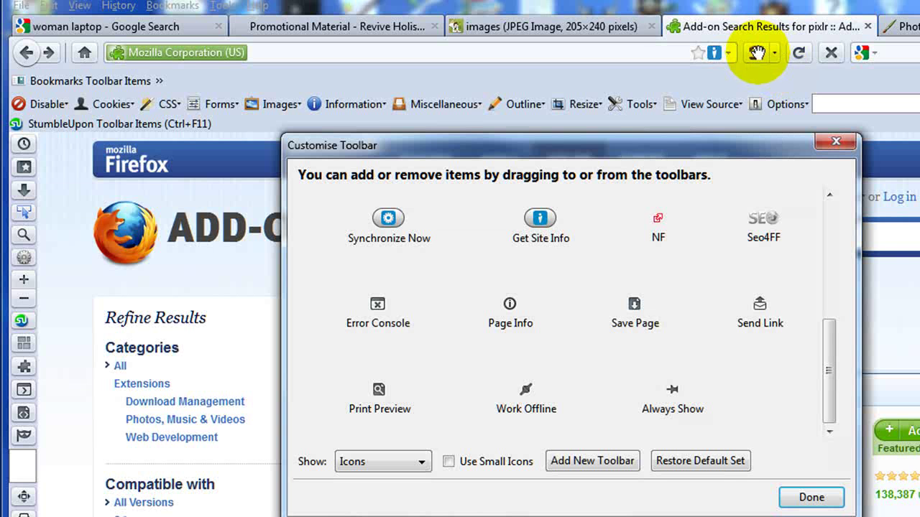
click(756, 52)
drag(756, 52, 20, 472)
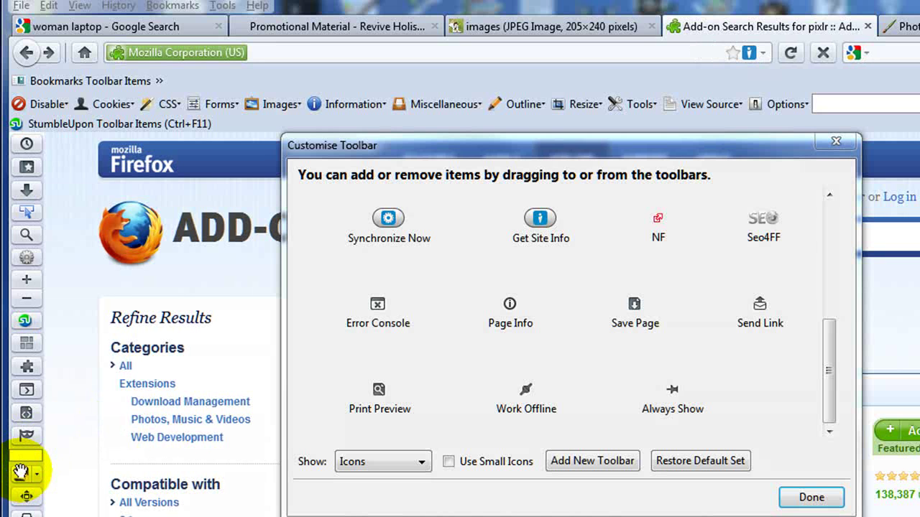
click(826, 496)
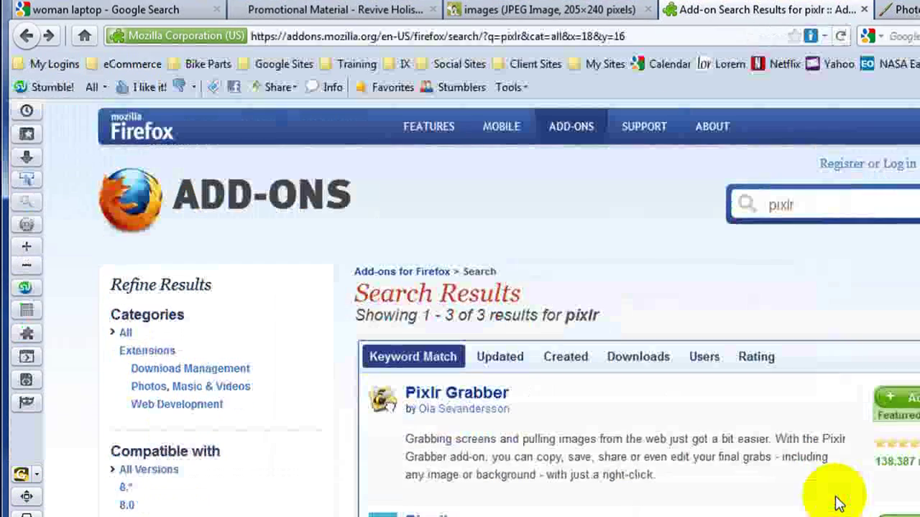
With Pixlr Grabber, crop a 302×100 area around the ADD-ONS logo and send it to Pixlr Editor
click(36, 477)
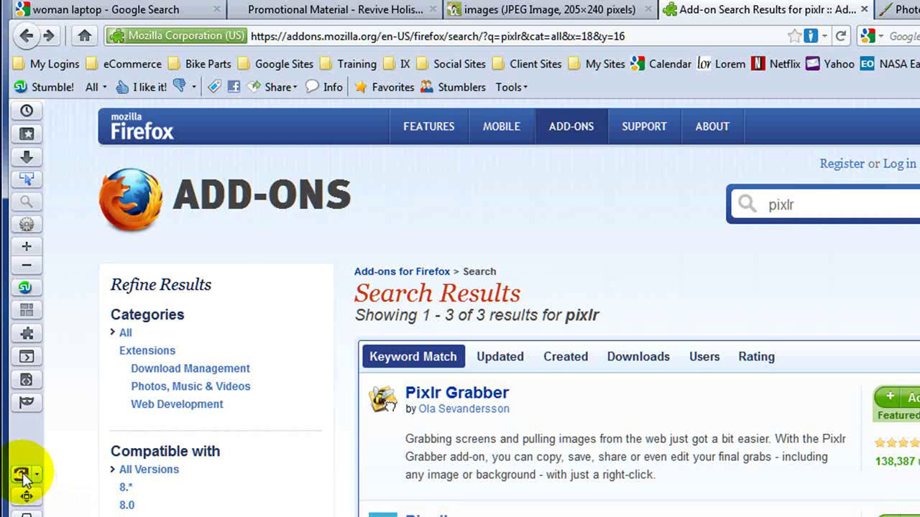
click(22, 475)
drag(776, 260, 175, 256)
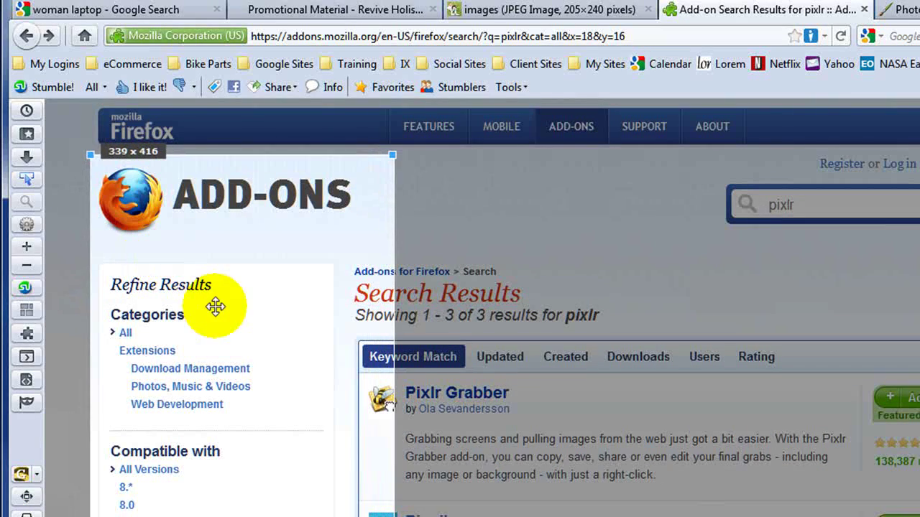
drag(388, 509, 359, 246)
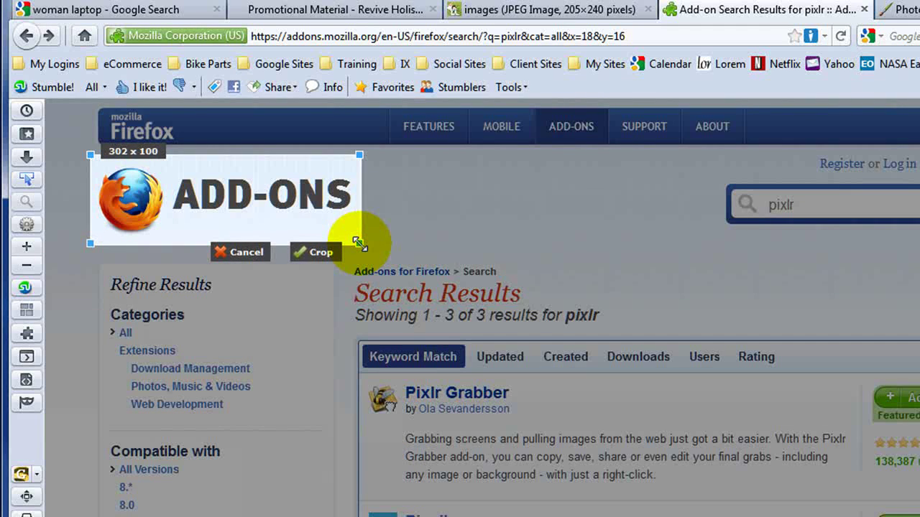
click(319, 253)
click(394, 253)
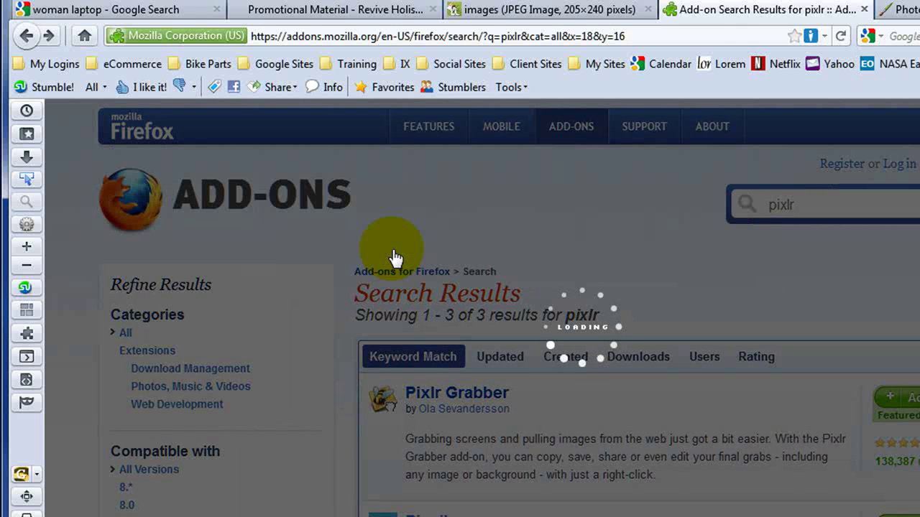